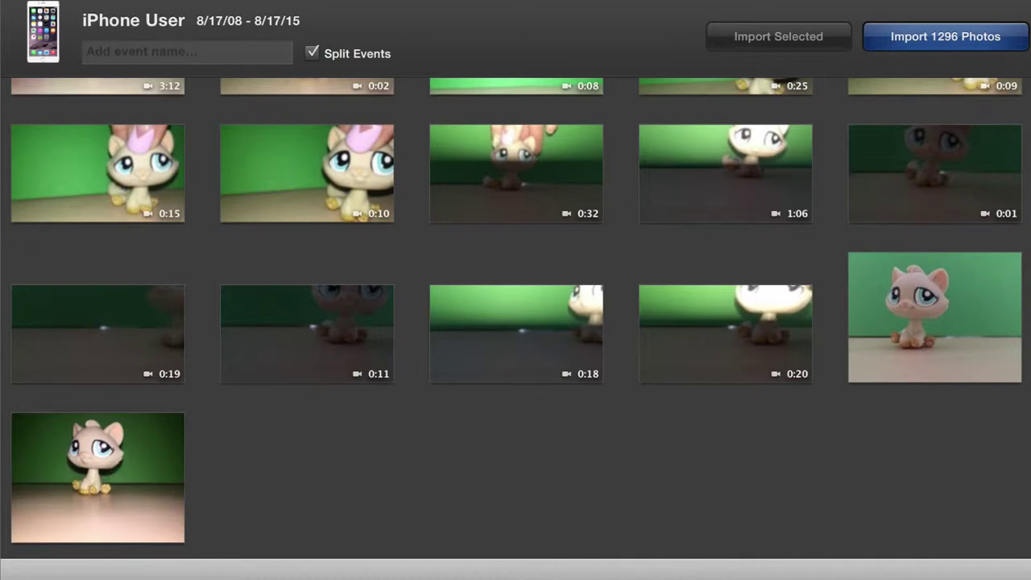
Import just the cat-on-green-backdrop photo from the iPhone, keeping it on the phone.
{"action": "left_click", "coordinate": [134, 515]}
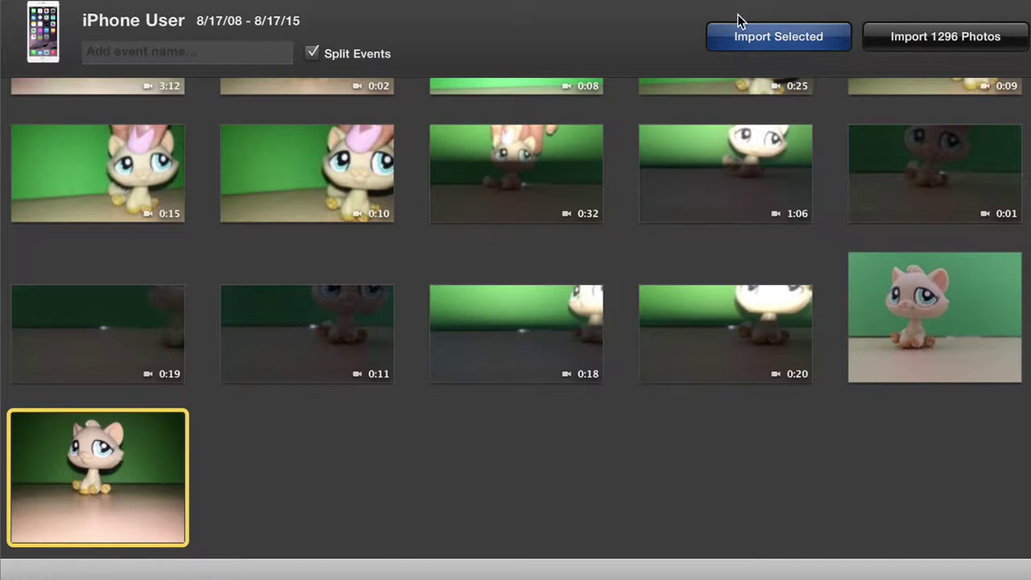
{"action": "left_click", "coordinate": [744, 41]}
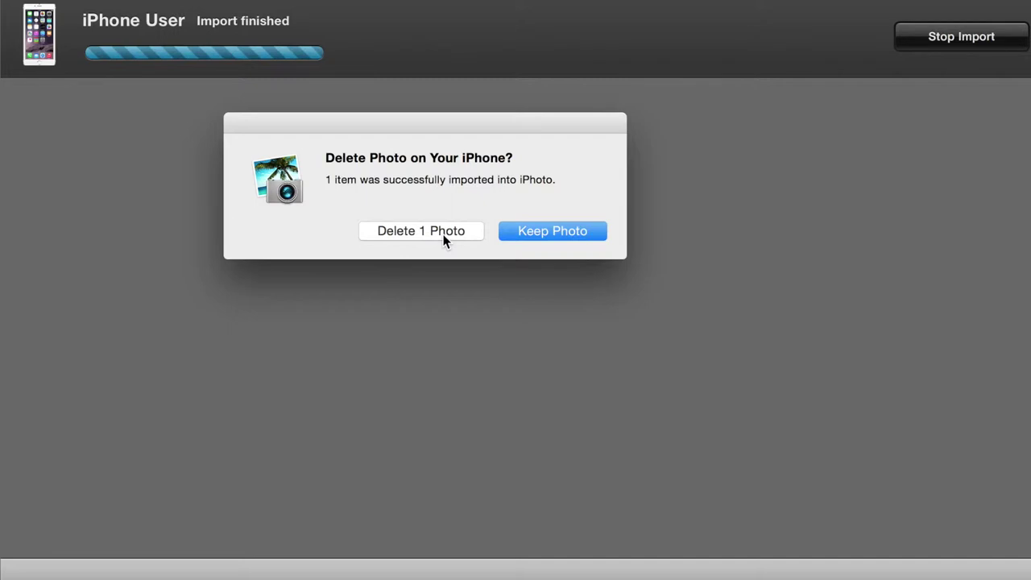
{"action": "left_click", "coordinate": [552, 233]}
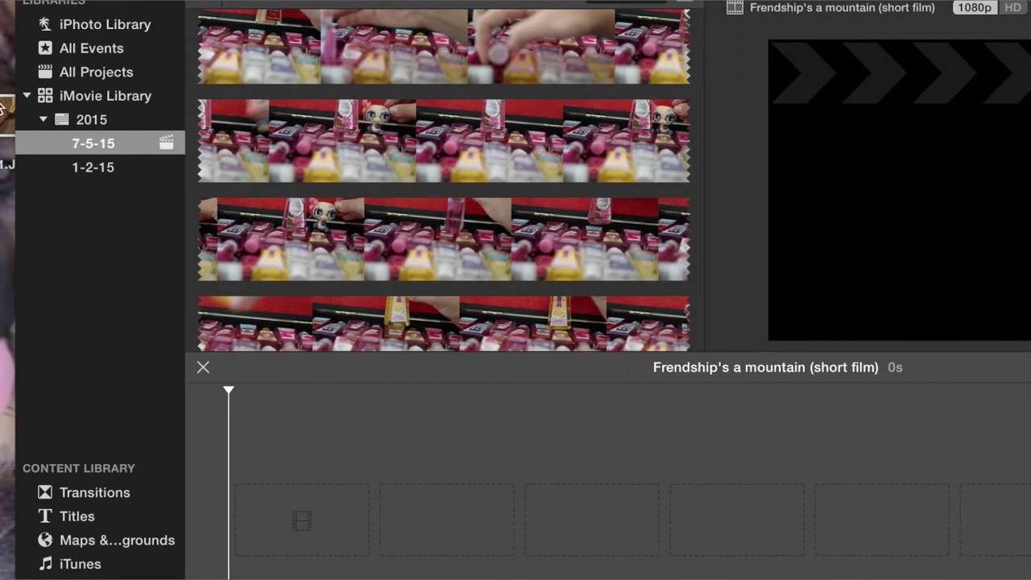
Drag the toy-dog shot from event 7-5-15 into the project timeline.
{"action": "left_click_drag", "start_coordinate": [2, 105], "coordinate": [279, 527]}
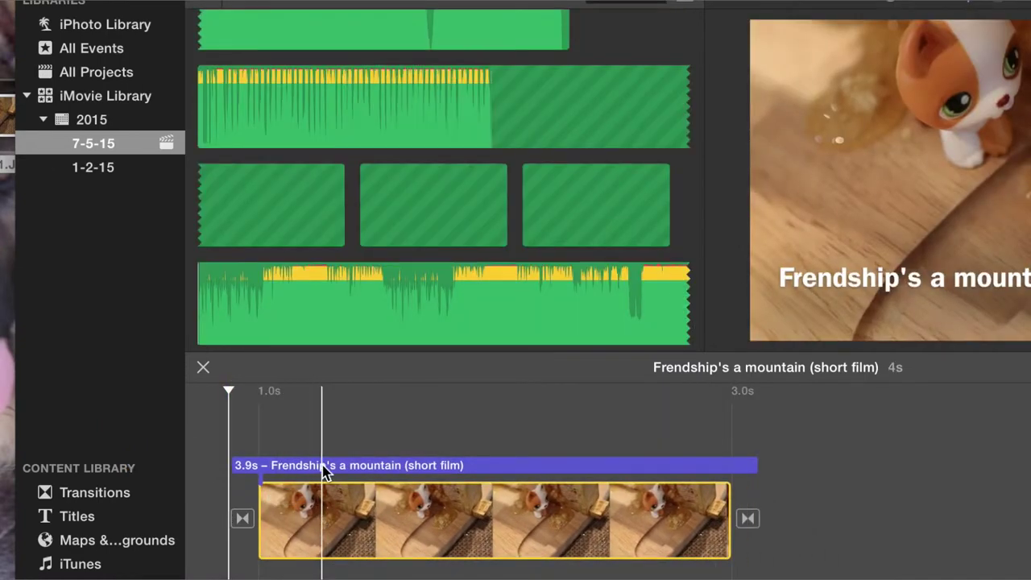
Delete the dog clip's automatic title and turn off automatic content.
{"action": "left_click", "coordinate": [322, 467]}
{"action": "key", "text": "Delete"}
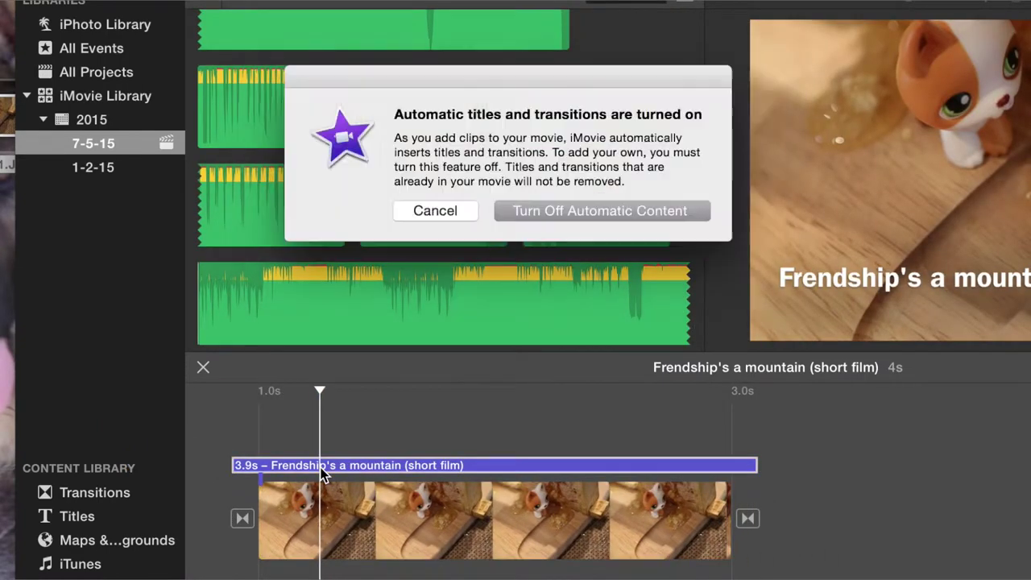
{"action": "left_click", "coordinate": [613, 209]}
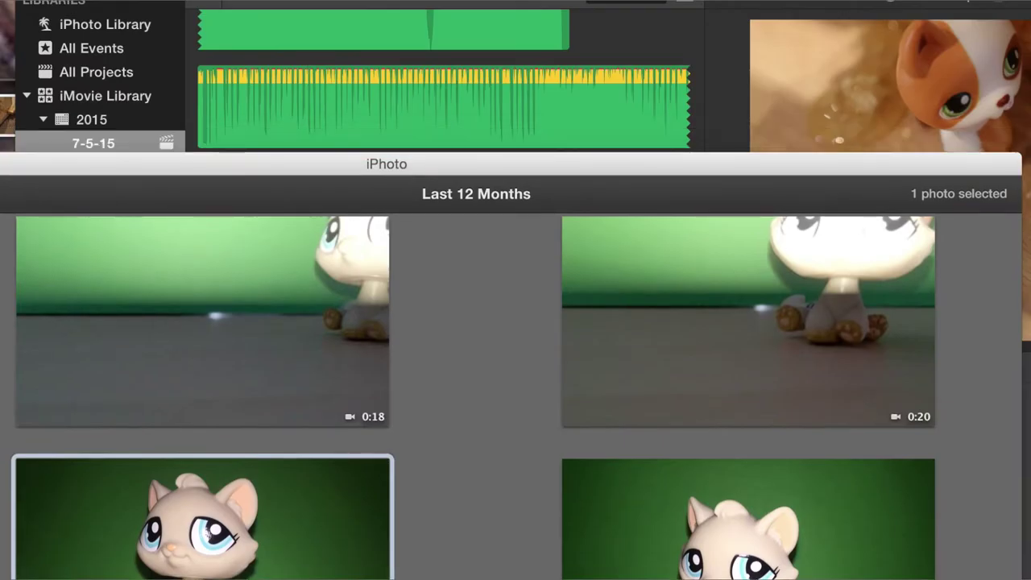
Drag the green-backdrop cat photo from iPhoto above the dog clip as a cutaway.
{"action": "left_click_drag", "start_coordinate": [481, 166], "coordinate": [17, 96]}
{"action": "left_click_drag", "start_coordinate": [279, 483], "coordinate": [522, 427]}
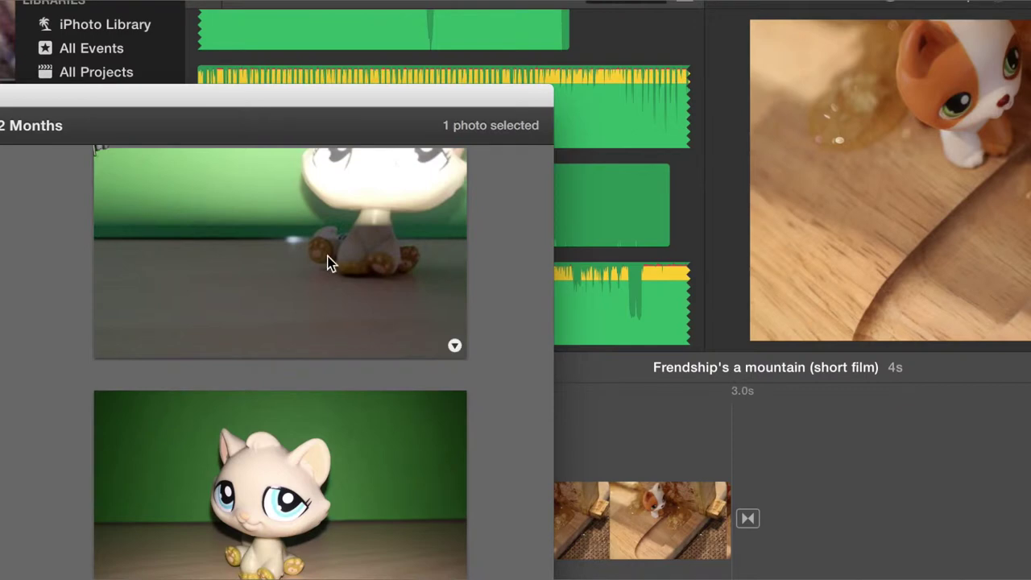
{"action": "left_click_drag", "start_coordinate": [479, 108], "coordinate": [91, 133]}
{"action": "double_click", "coordinate": [90, 134]}
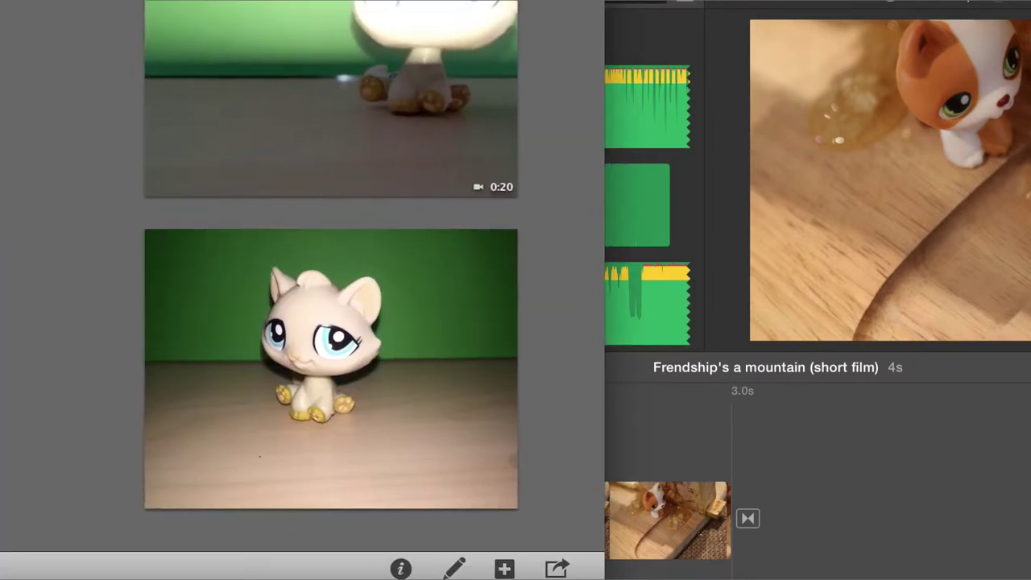
{"action": "left_click_drag", "start_coordinate": [461, 302], "coordinate": [649, 412]}
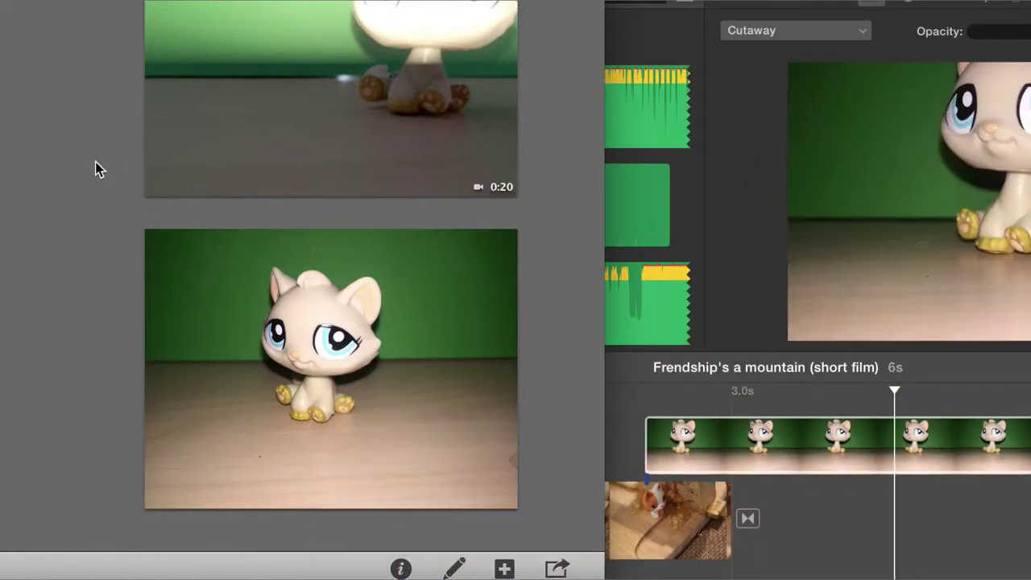
Close iPhoto and align the 4.0s cat cutaway with the dog clip's start.
{"action": "left_click_drag", "start_coordinate": [0, 0], "coordinate": [366, 120]}
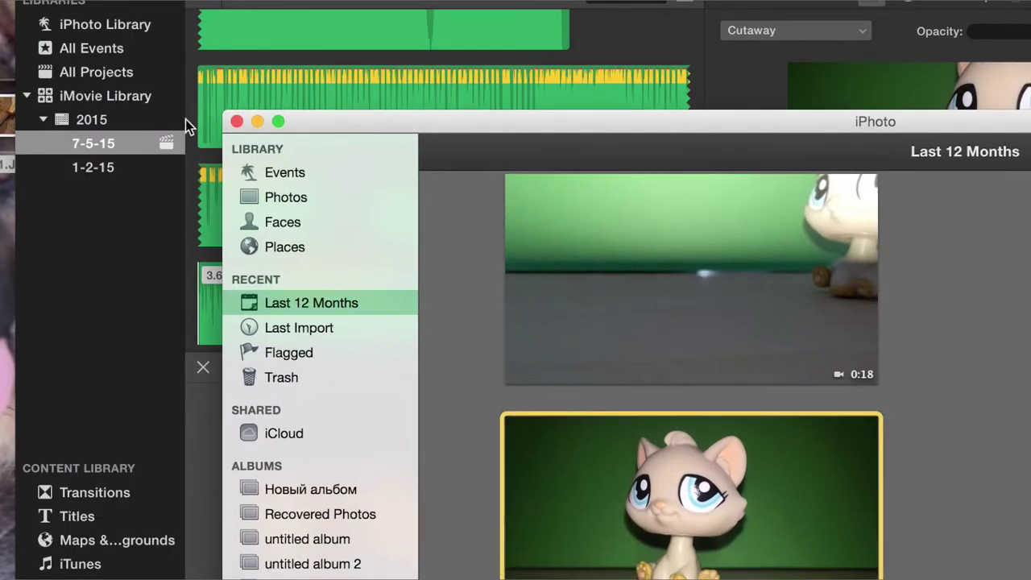
{"action": "left_click", "coordinate": [236, 122]}
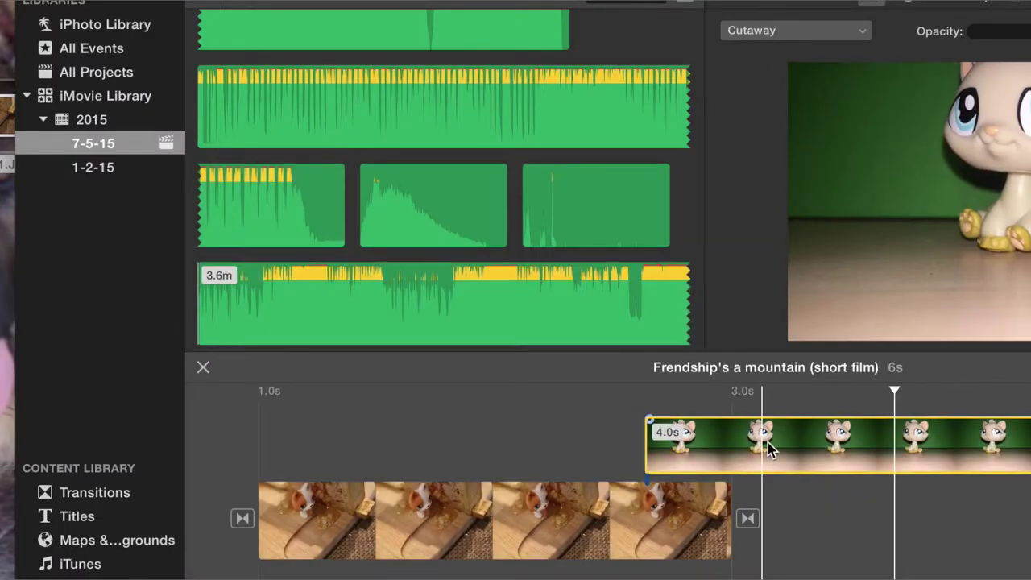
{"action": "left_click_drag", "start_coordinate": [767, 449], "coordinate": [382, 448]}
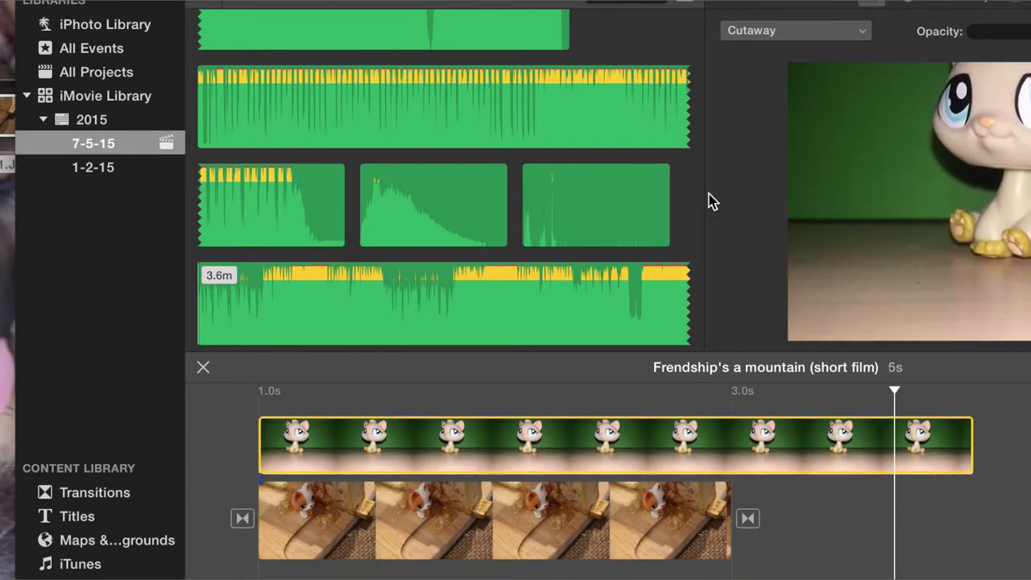
Play the movie from the beginning to review the cat cutaway.
{"action": "left_click", "coordinate": [229, 517]}
{"action": "mouse_move", "coordinate": [994, 307]}
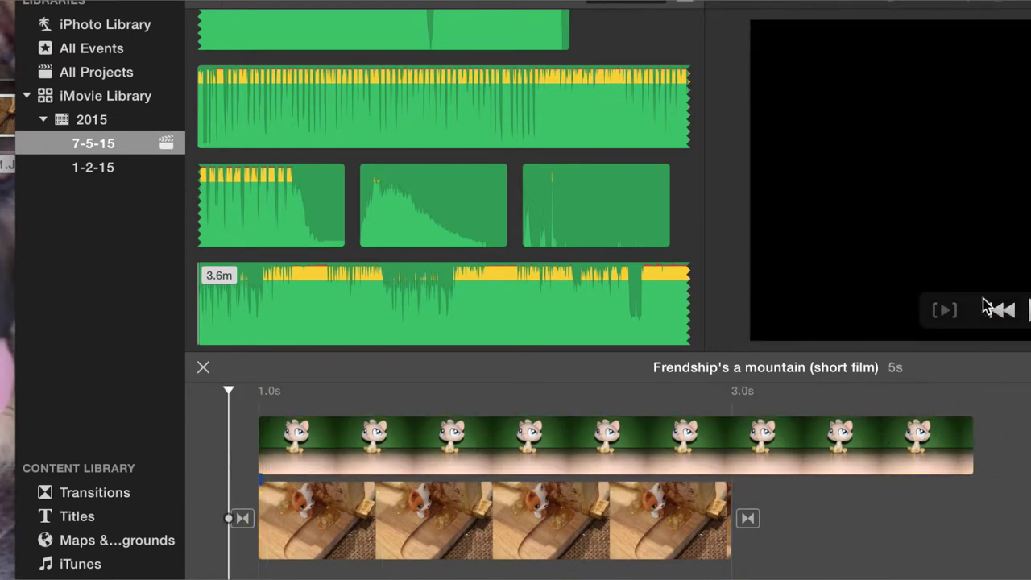
{"action": "key", "text": "space"}
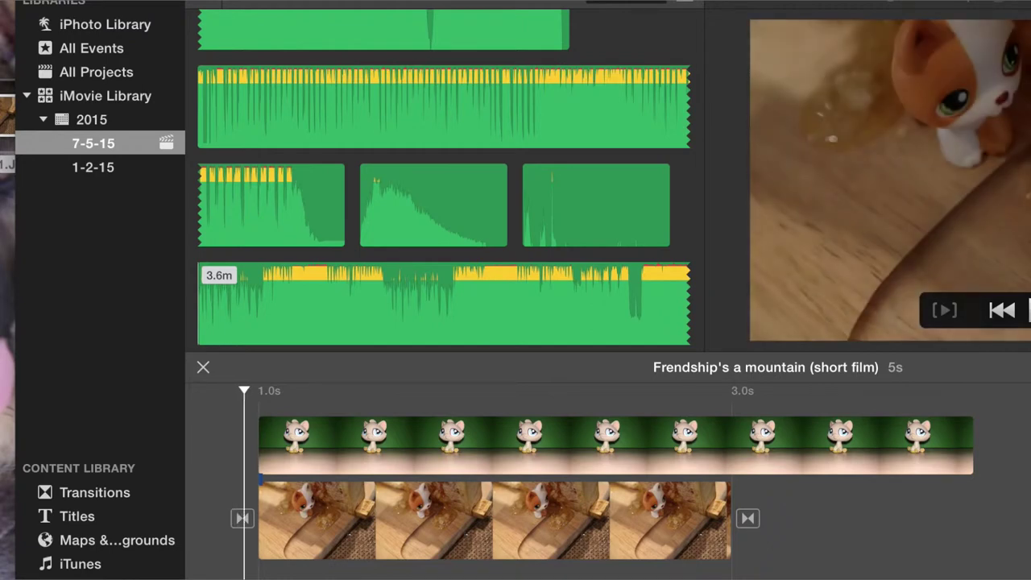
{"action": "key", "text": "space"}
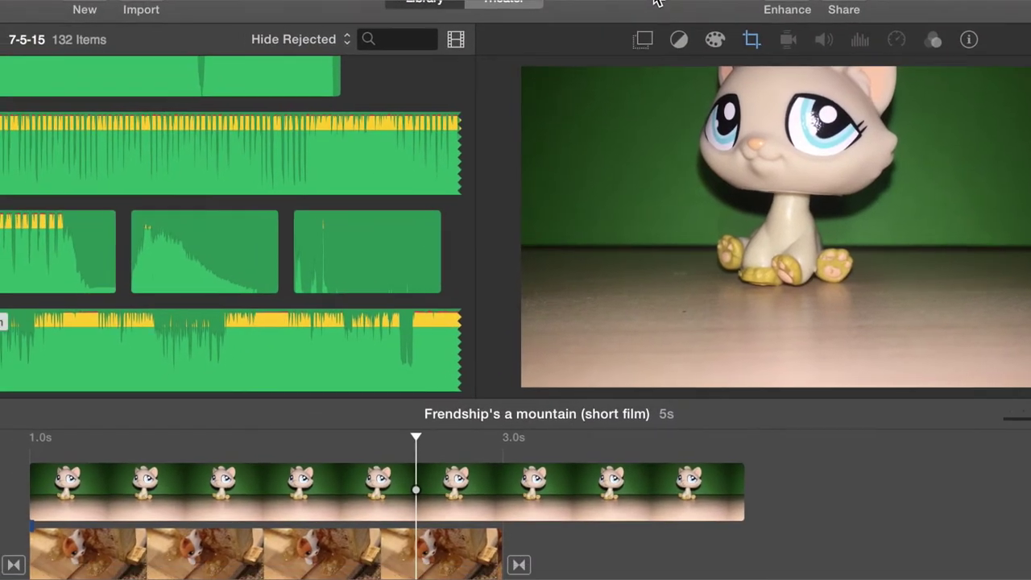
Set the cat overlay's cutaway style to Green/Blue Screen in the video overlay settings.
{"action": "left_click", "coordinate": [647, 39]}
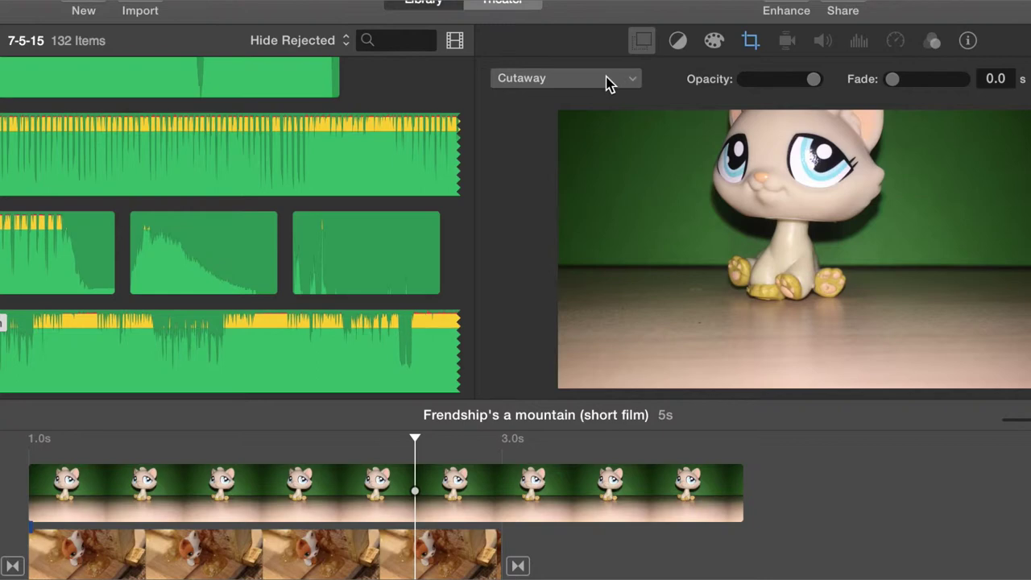
{"action": "left_click", "coordinate": [612, 80]}
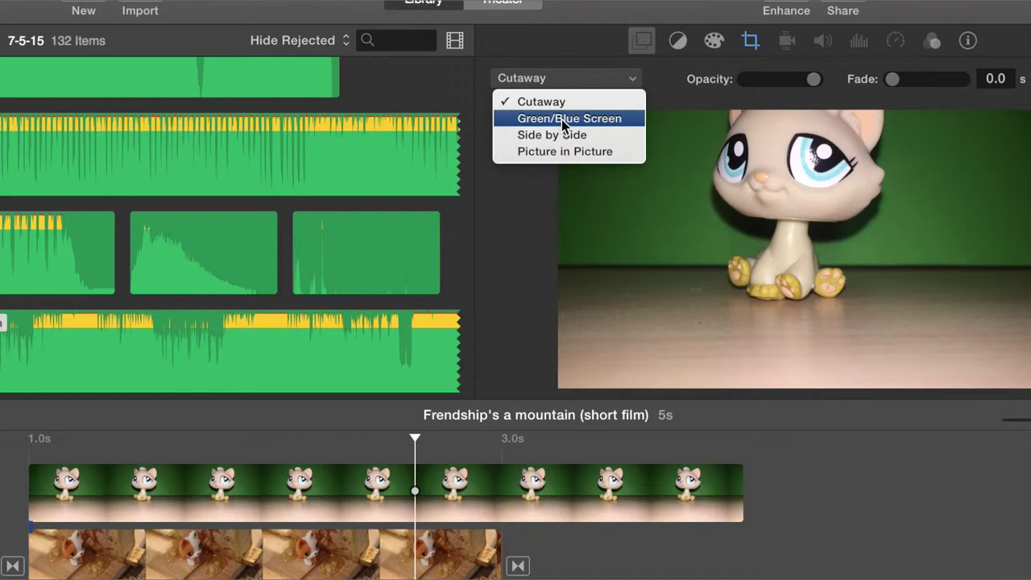
{"action": "key", "text": "Escape"}
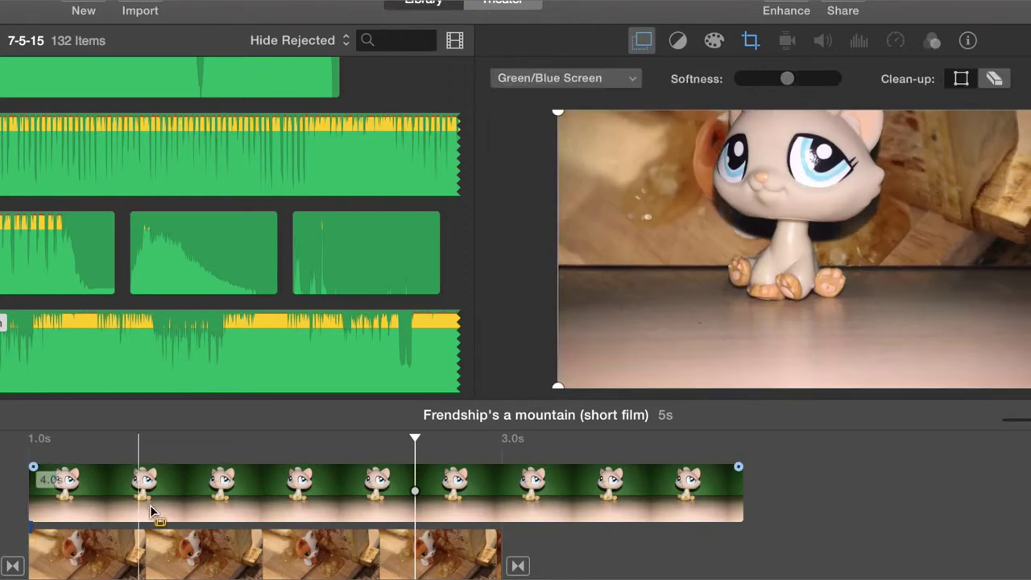
Crop the dog clip to Fit and preview the keyed cat over it.
{"action": "left_click", "coordinate": [253, 554]}
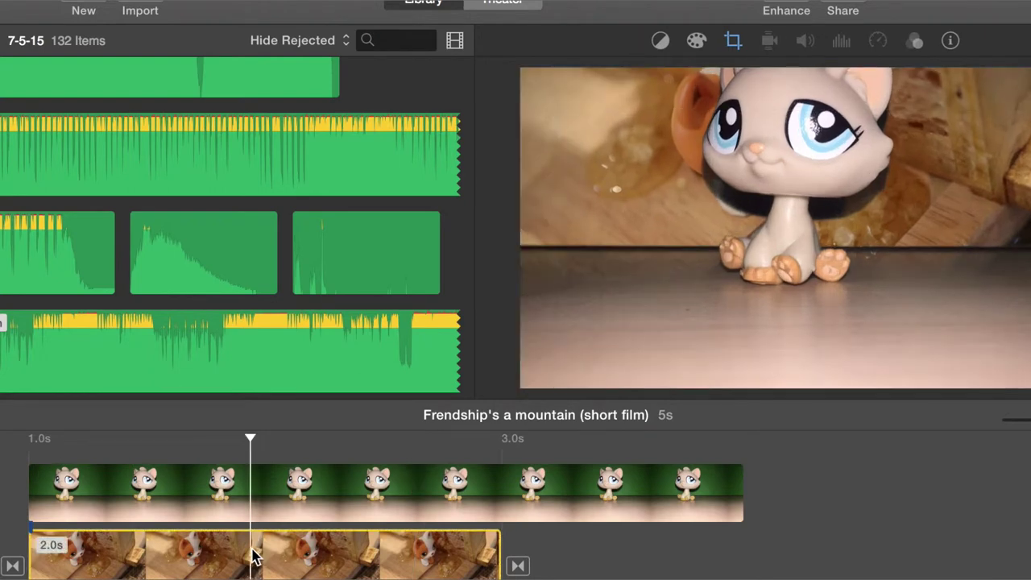
{"action": "left_click", "coordinate": [733, 42]}
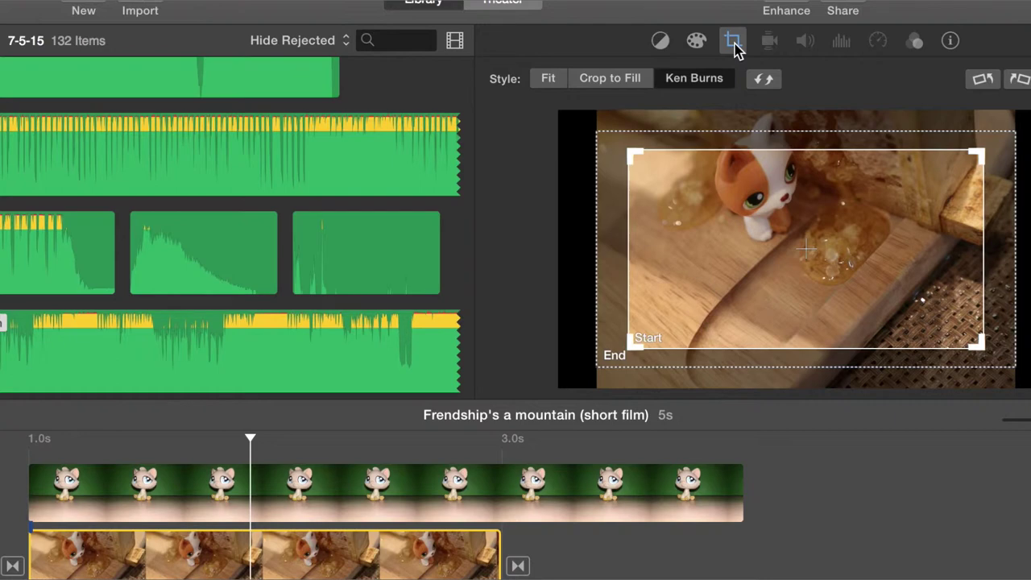
{"action": "left_click", "coordinate": [554, 80]}
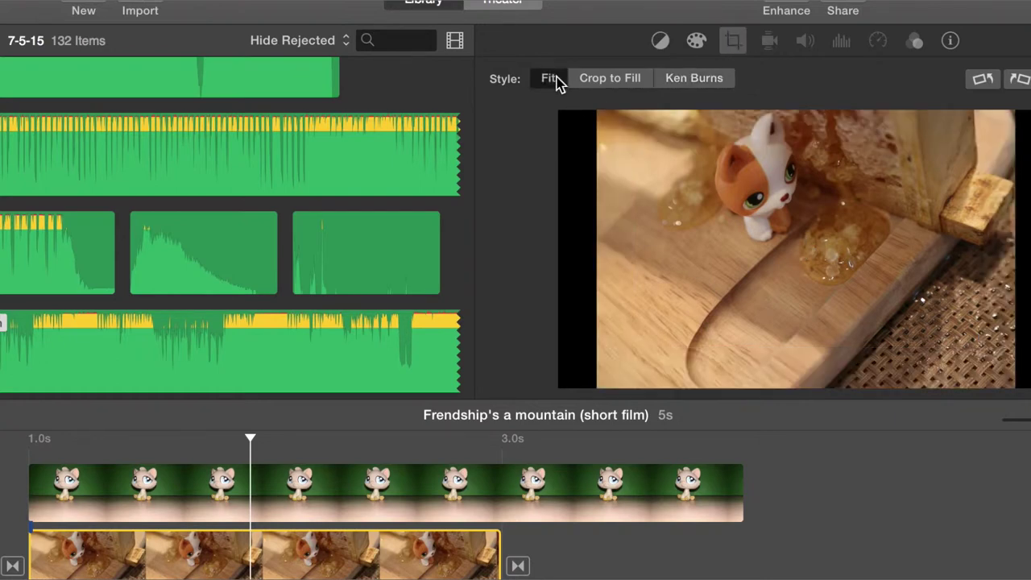
{"action": "left_click", "coordinate": [32, 471]}
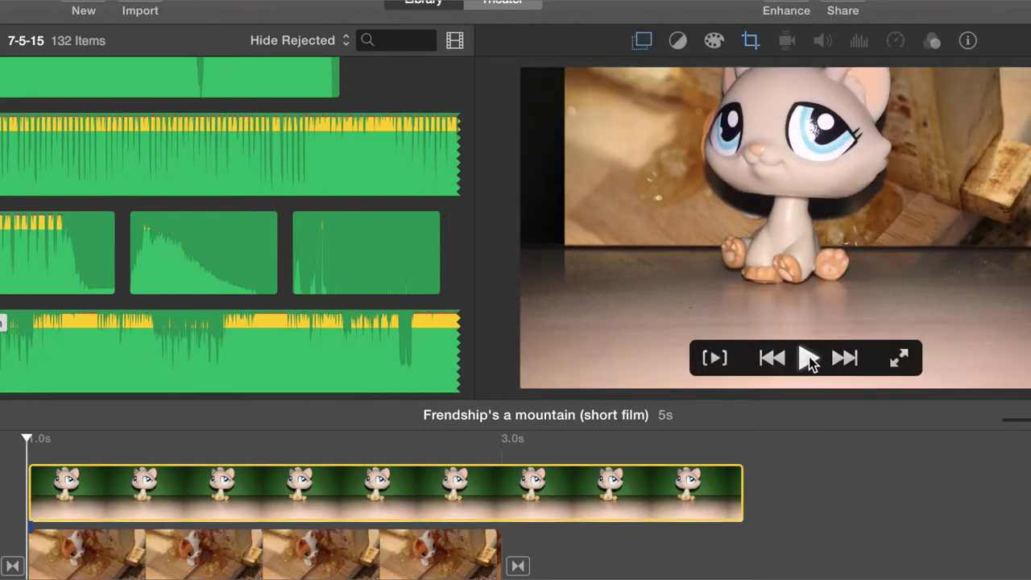
{"action": "left_click", "coordinate": [809, 360]}
{"action": "left_click", "coordinate": [809, 360]}
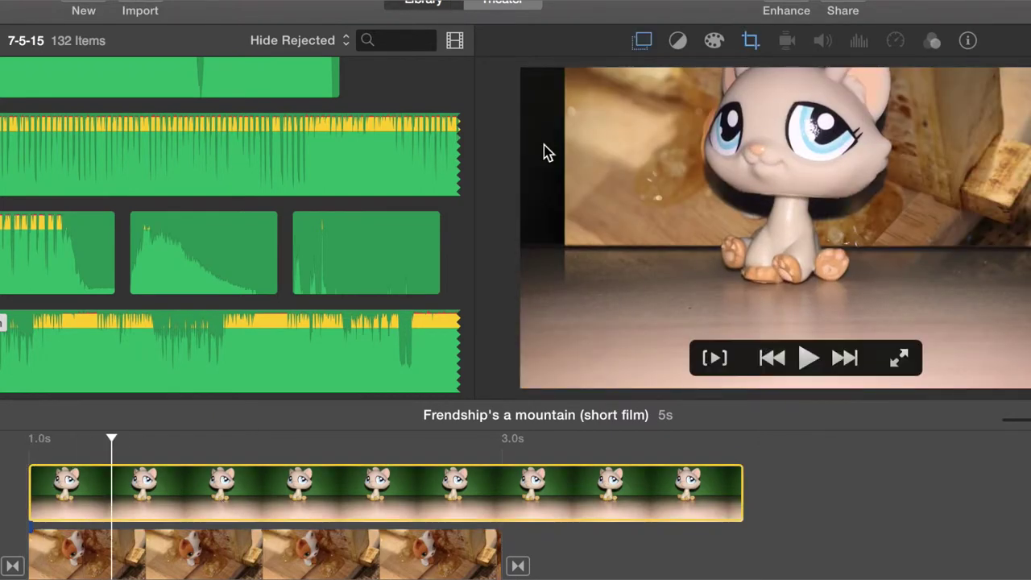
Give the dog clip a Ken Burns move whose start frames the dog's face.
{"action": "left_click", "coordinate": [297, 555]}
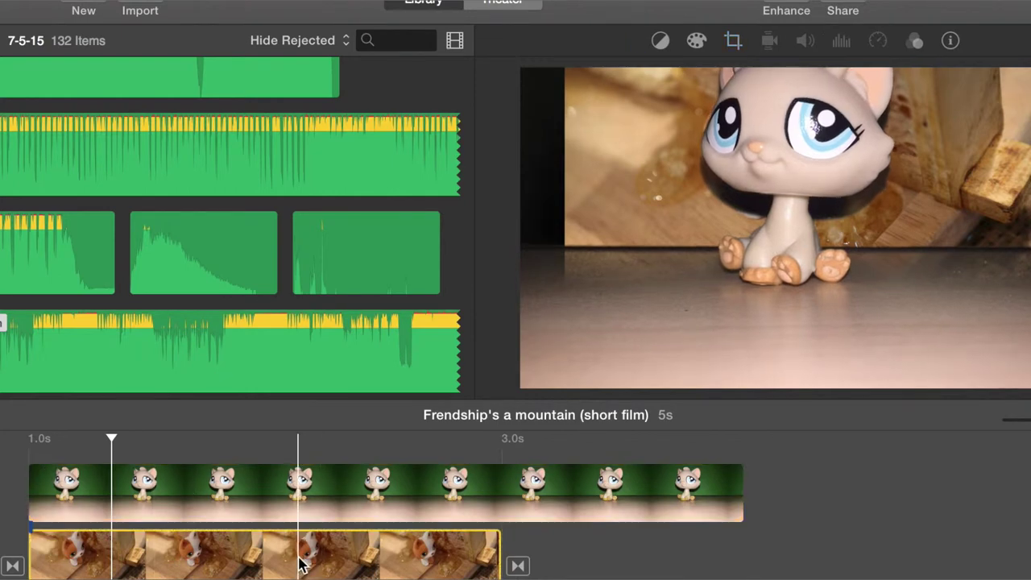
{"action": "left_click", "coordinate": [733, 41]}
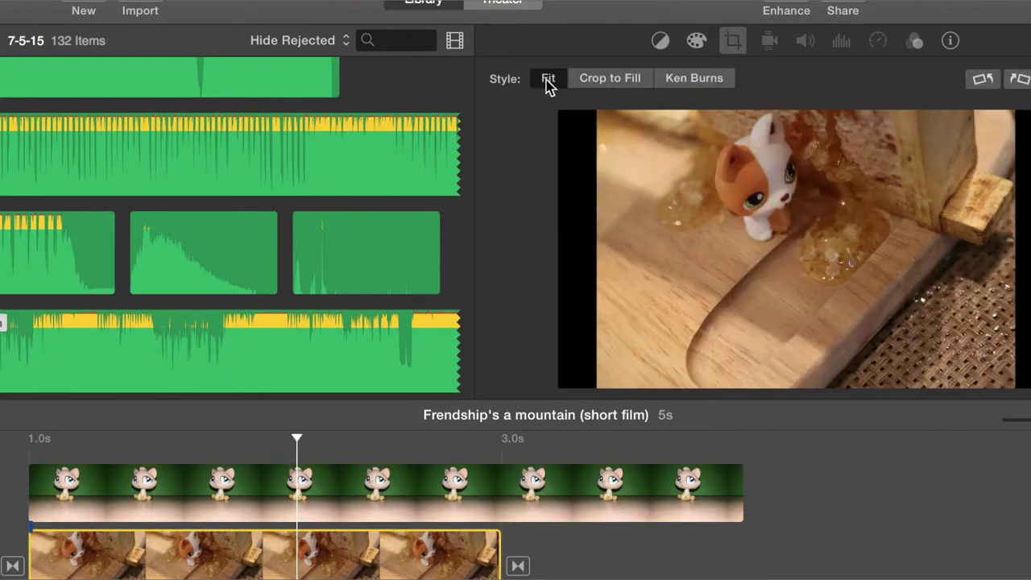
{"action": "left_click", "coordinate": [631, 86]}
{"action": "left_click", "coordinate": [692, 78]}
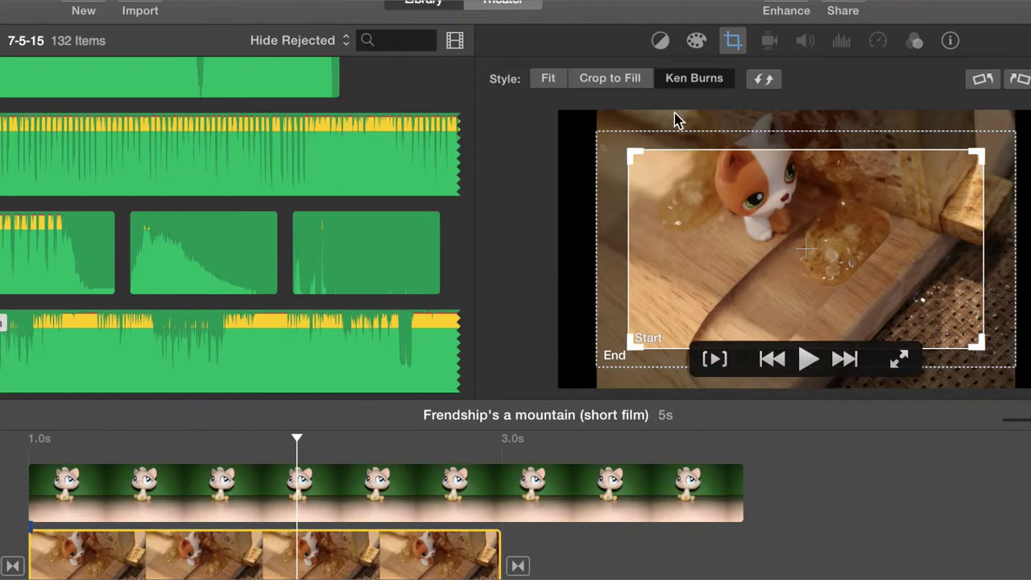
{"action": "left_click", "coordinate": [626, 77]}
{"action": "left_click", "coordinate": [685, 78]}
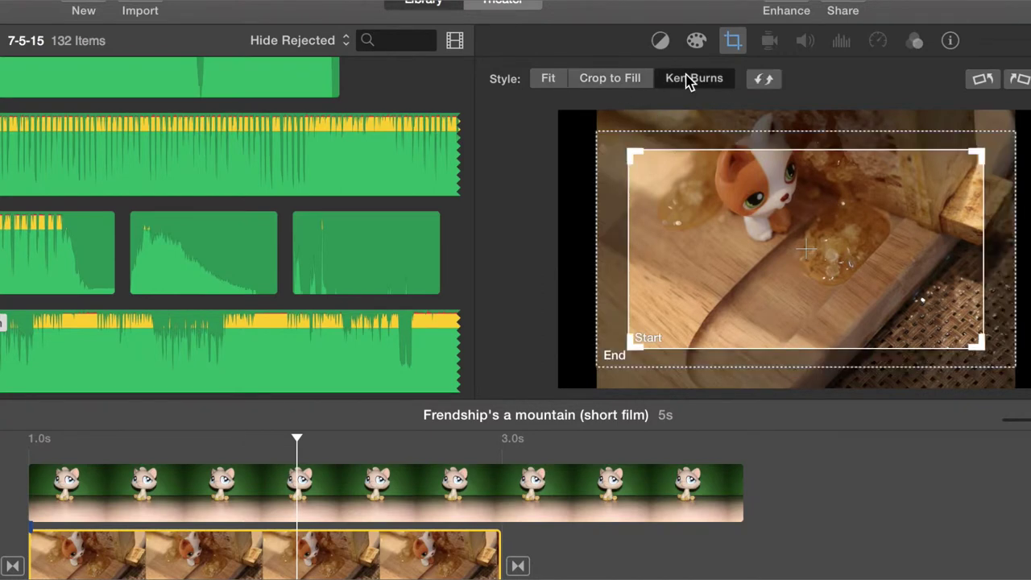
{"action": "left_click_drag", "start_coordinate": [693, 218], "coordinate": [689, 199]}
{"action": "left_click_drag", "start_coordinate": [678, 138], "coordinate": [902, 290]}
{"action": "left_click_drag", "start_coordinate": [959, 322], "coordinate": [798, 207]}
{"action": "left_click", "coordinate": [652, 232]}
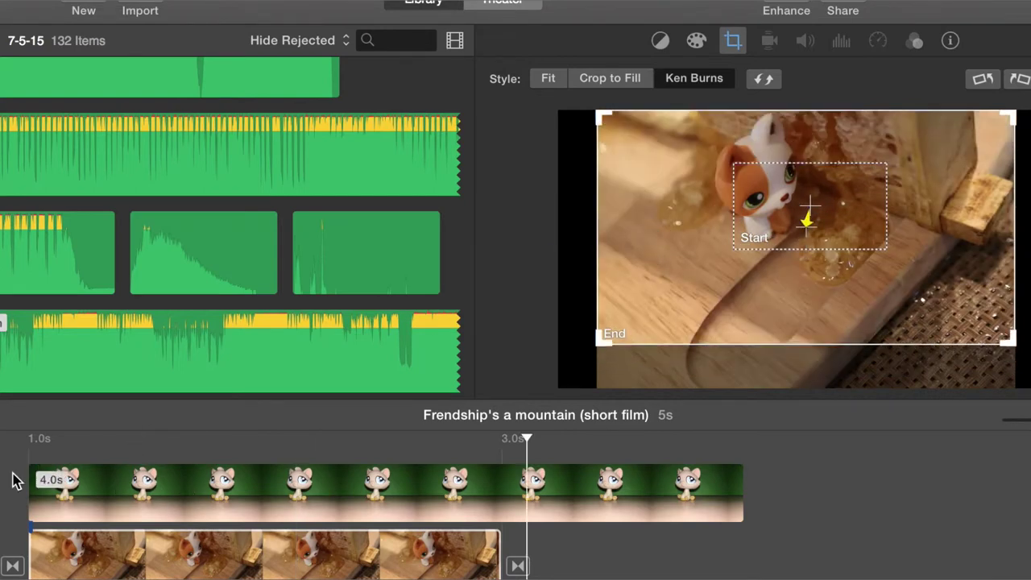
Set the cat clip's Ken Burns start at the top and end zoomed on the floor.
{"action": "left_click", "coordinate": [105, 499]}
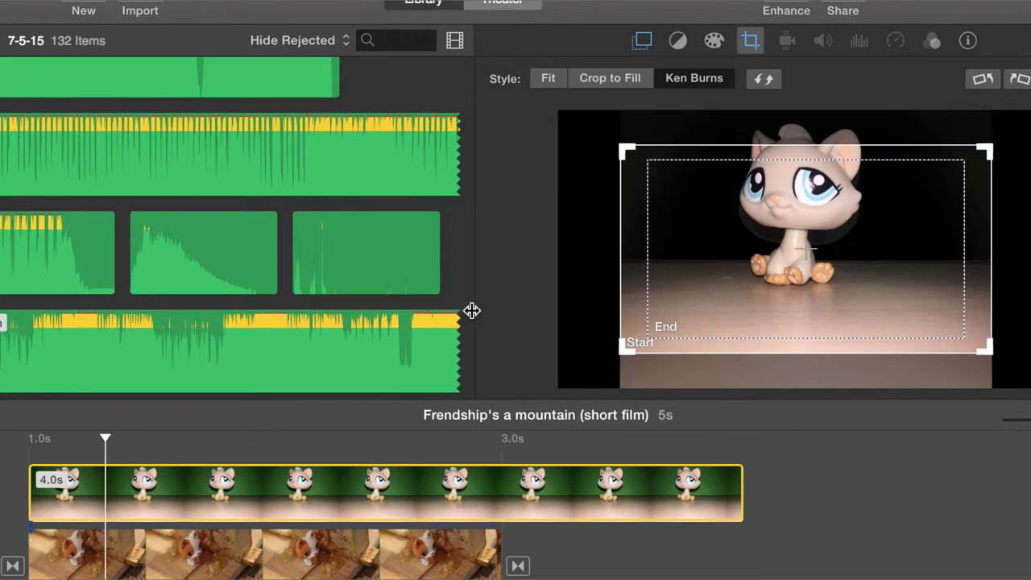
{"action": "left_click_drag", "start_coordinate": [649, 180], "coordinate": [644, 132]}
{"action": "left_click_drag", "start_coordinate": [667, 330], "coordinate": [698, 400]}
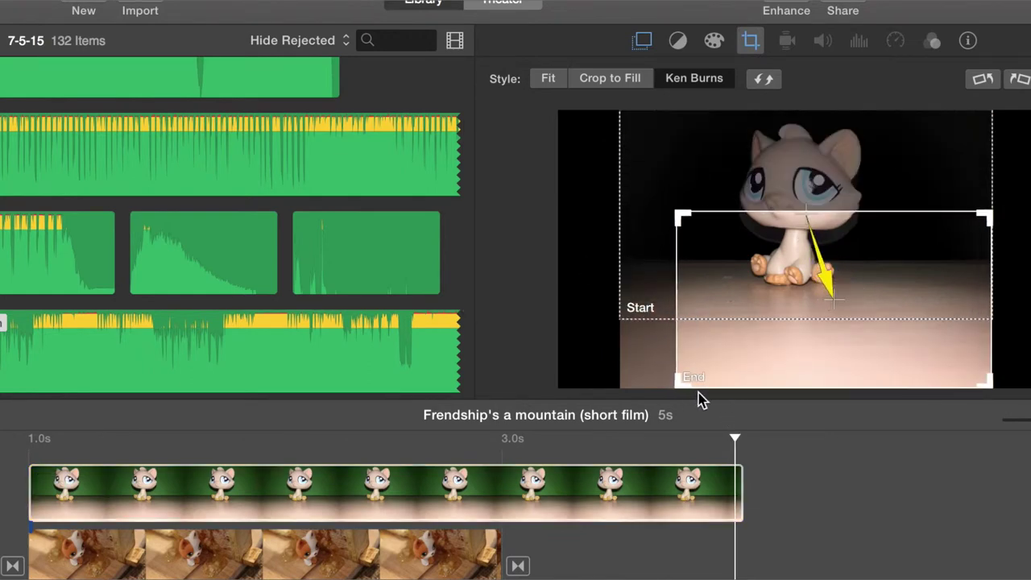
{"action": "left_click", "coordinate": [6, 489]}
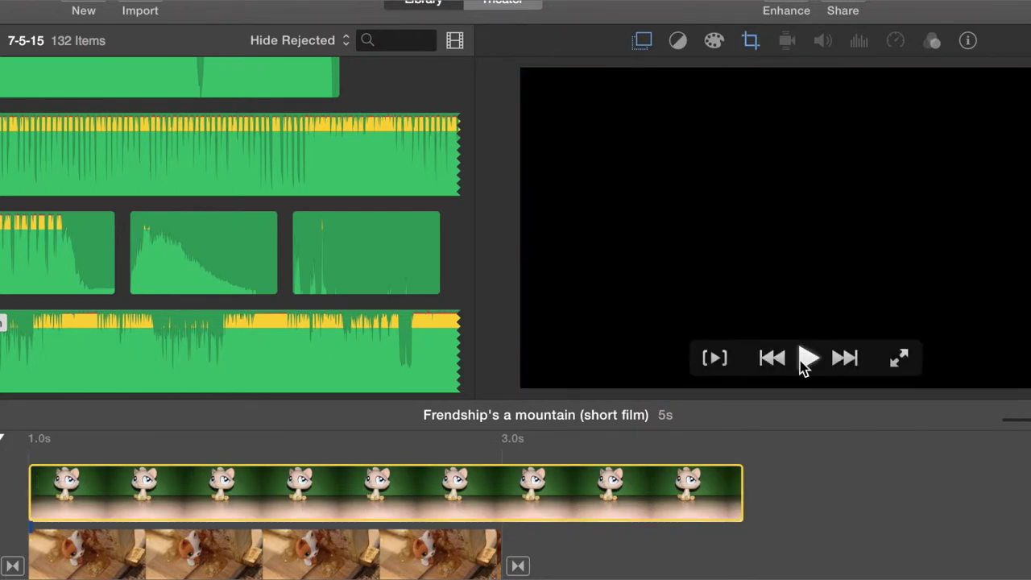
Play the clip to preview the Ken Burns move.
{"action": "left_click", "coordinate": [807, 359]}
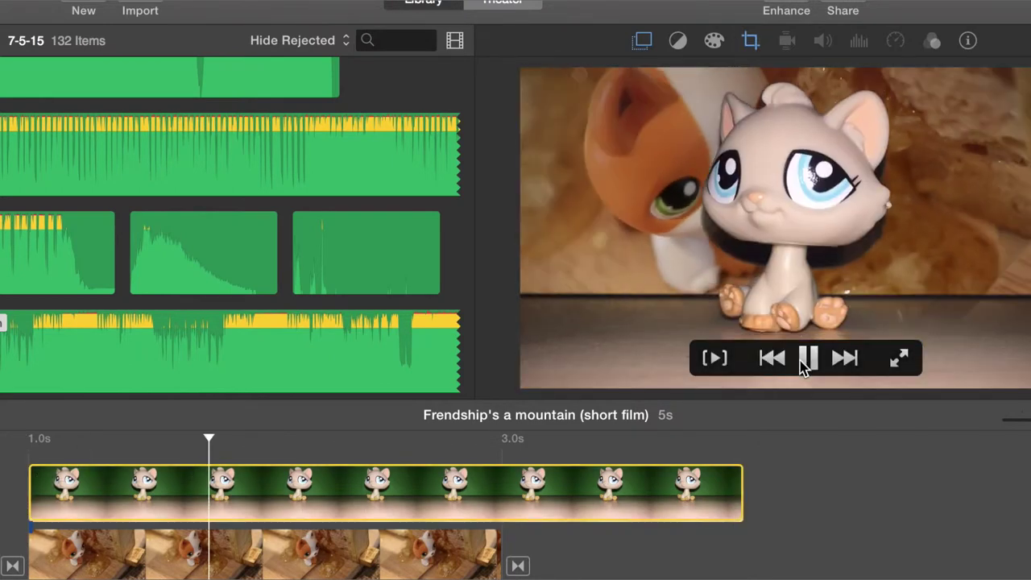
{"action": "left_click", "coordinate": [807, 360]}
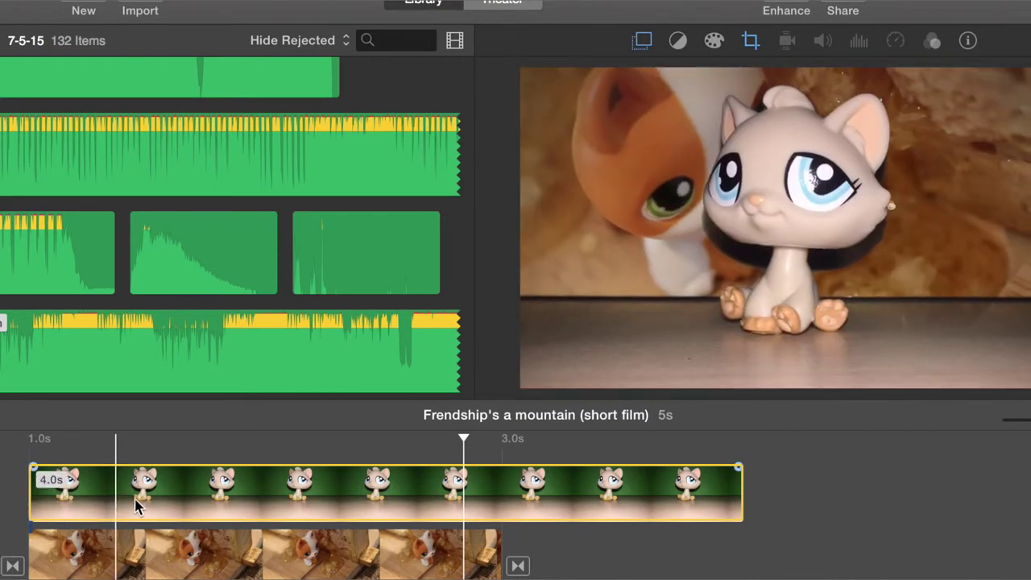
{"action": "left_click", "coordinate": [129, 567]}
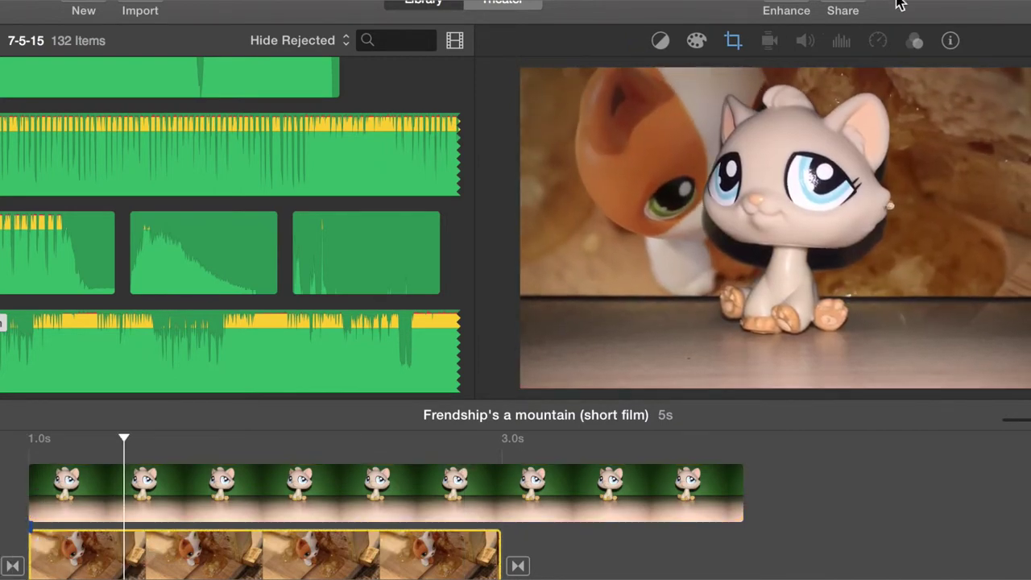
Apply the Film Grain video effect to the dog background clip.
{"action": "left_click", "coordinate": [914, 41]}
{"action": "left_click", "coordinate": [662, 77]}
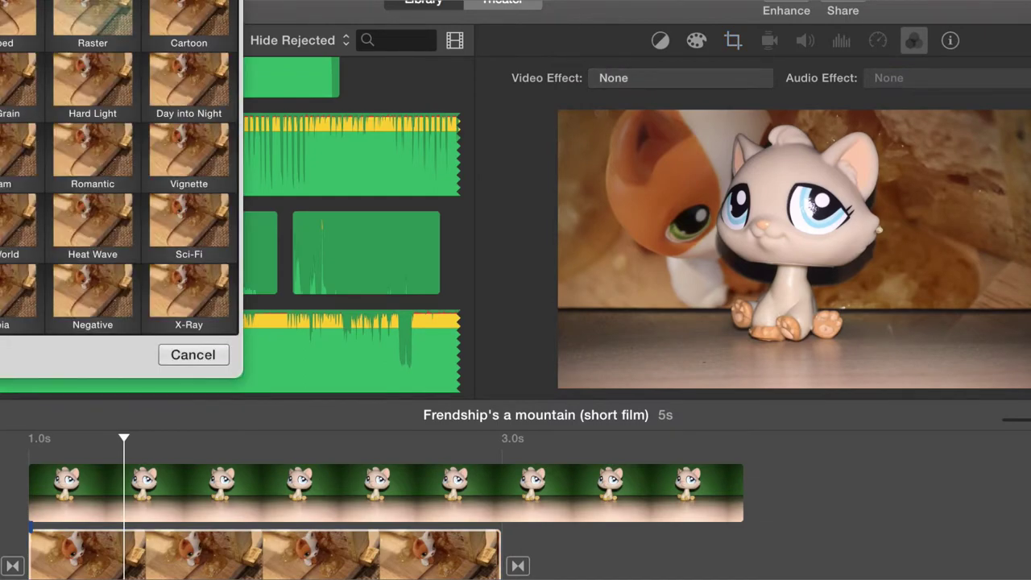
{"action": "left_click_drag", "start_coordinate": [118, 2], "coordinate": [354, 116]}
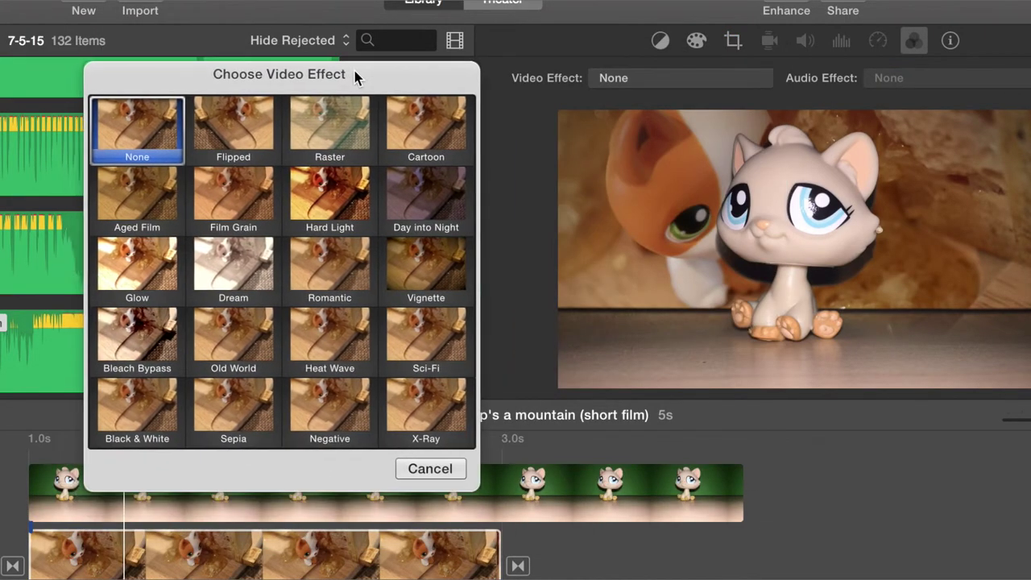
{"action": "left_click_drag", "start_coordinate": [355, 76], "coordinate": [258, 62]}
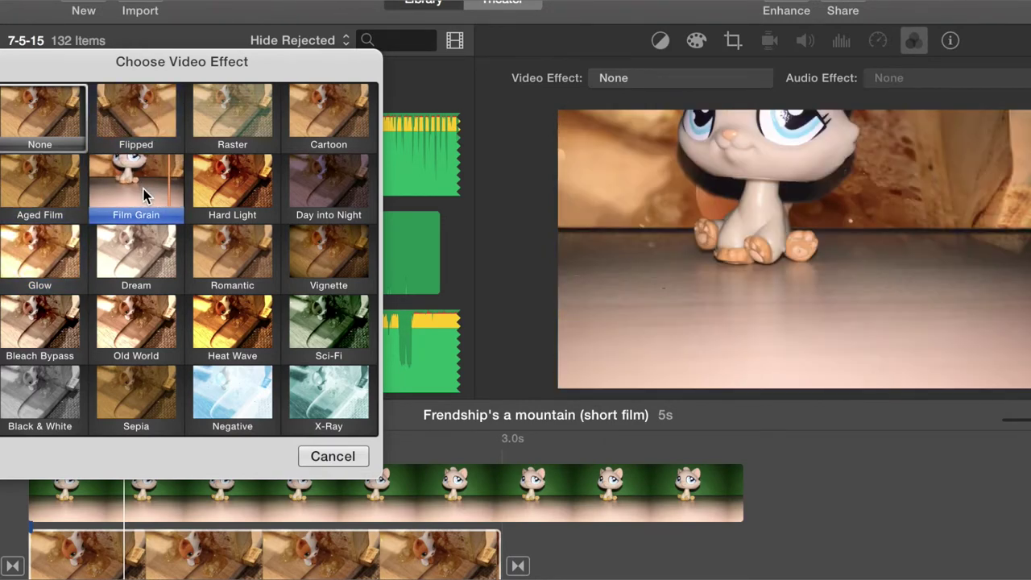
{"action": "left_click", "coordinate": [145, 196]}
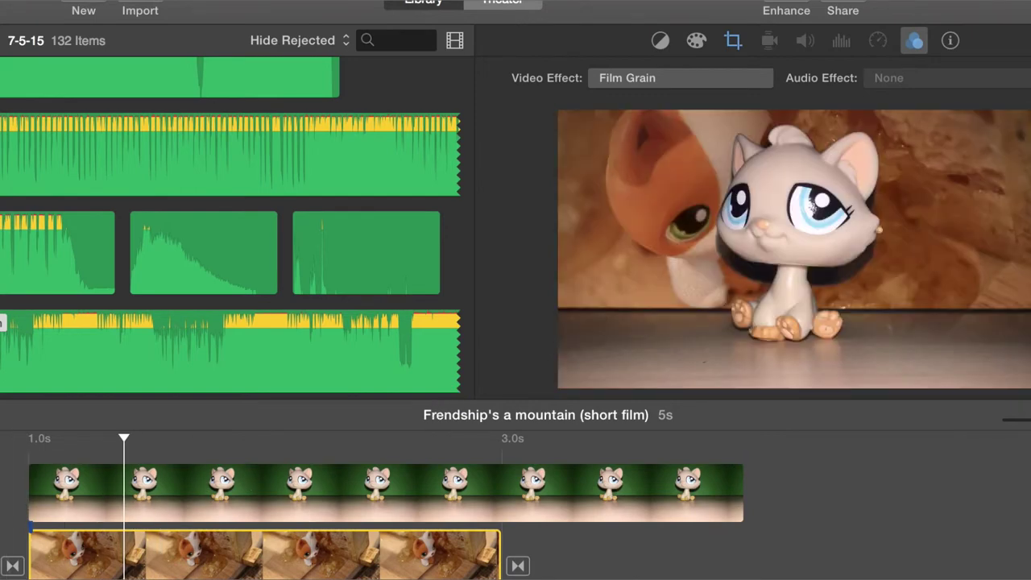
{"action": "key", "text": "super+1"}
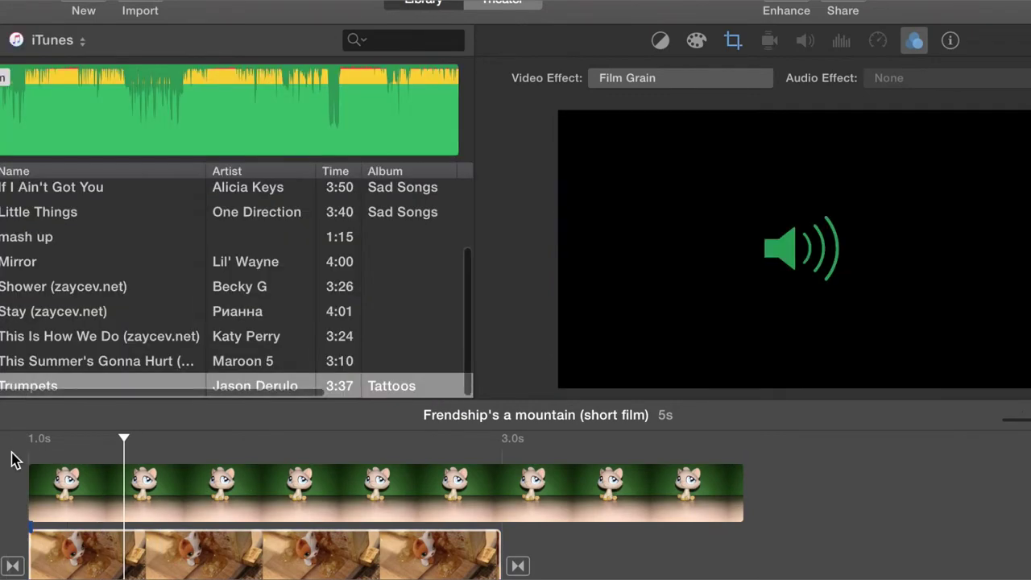
Add Jason Derulo's 'Trumpets' as background music, play it, and zoom the timeline out.
{"action": "left_click_drag", "start_coordinate": [17, 386], "coordinate": [42, 441]}
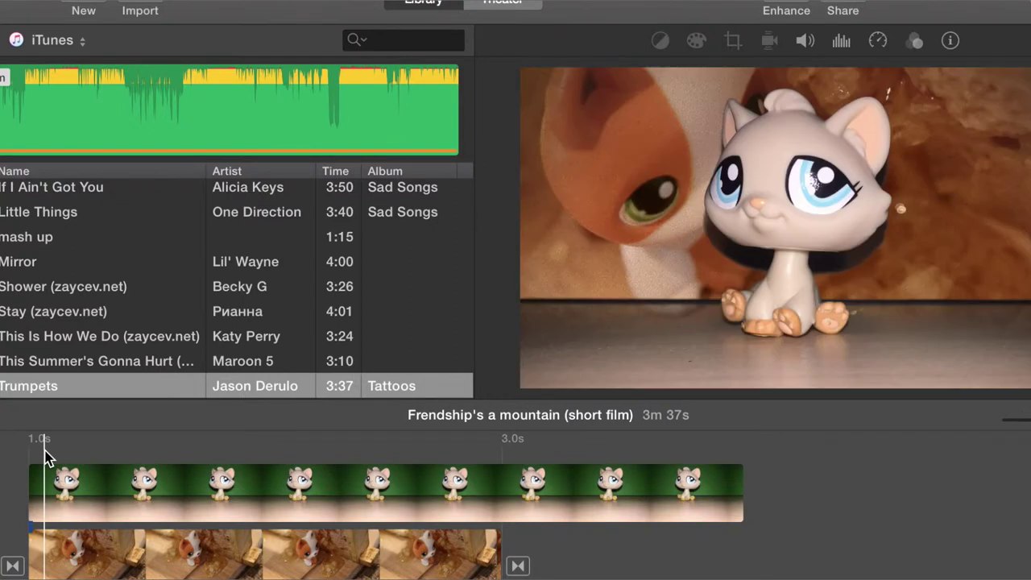
{"action": "key", "text": "space"}
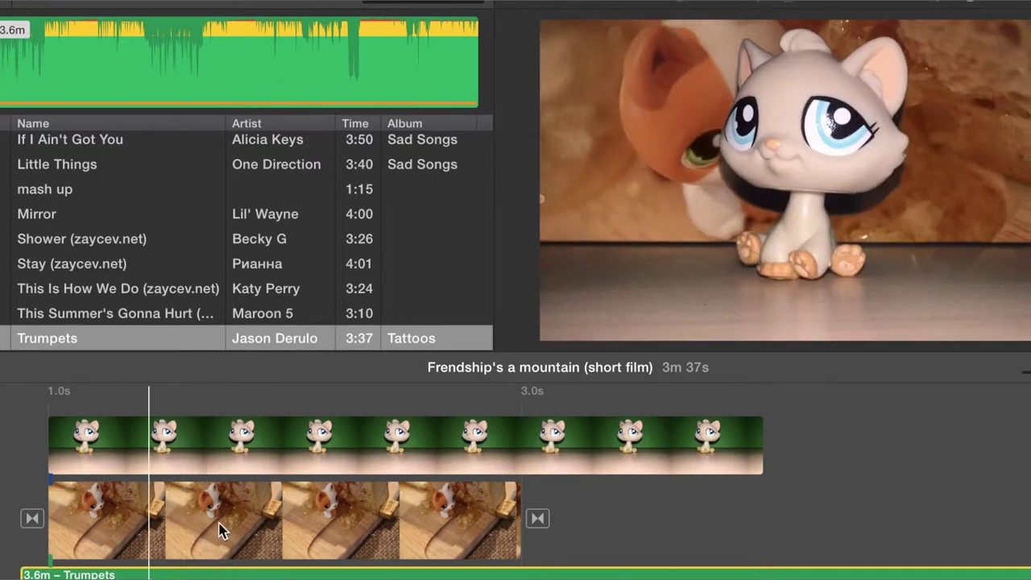
{"action": "key", "text": "super+minus"}
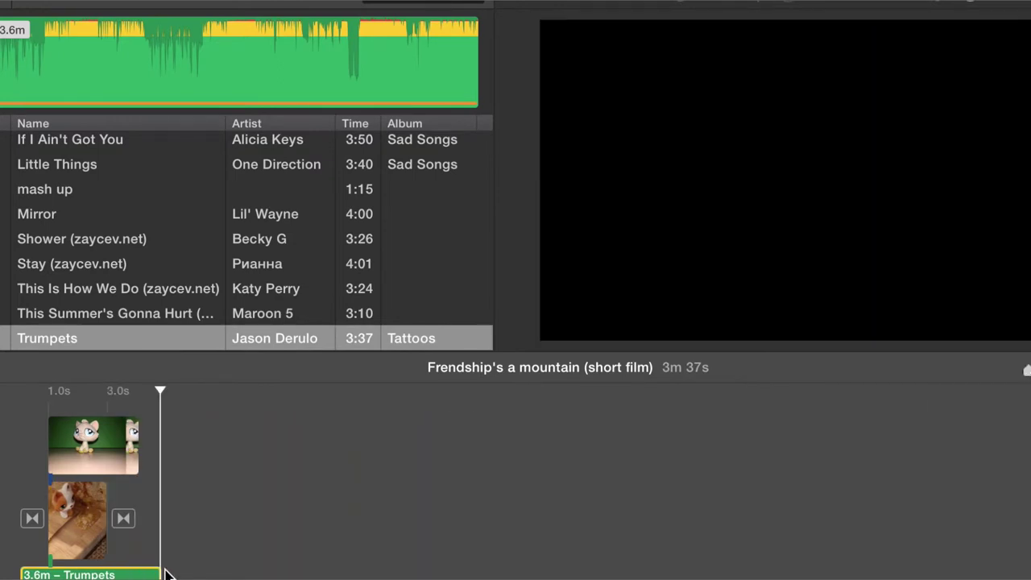
{"action": "mouse_move", "coordinate": [151, 572]}
{"action": "left_mouse_down"}
{"action": "mouse_move", "coordinate": [103, 570]}
{"action": "mouse_move", "coordinate": [153, 568]}
{"action": "mouse_move", "coordinate": [134, 568]}
{"action": "mouse_move", "coordinate": [144, 570]}
{"action": "left_mouse_up"}
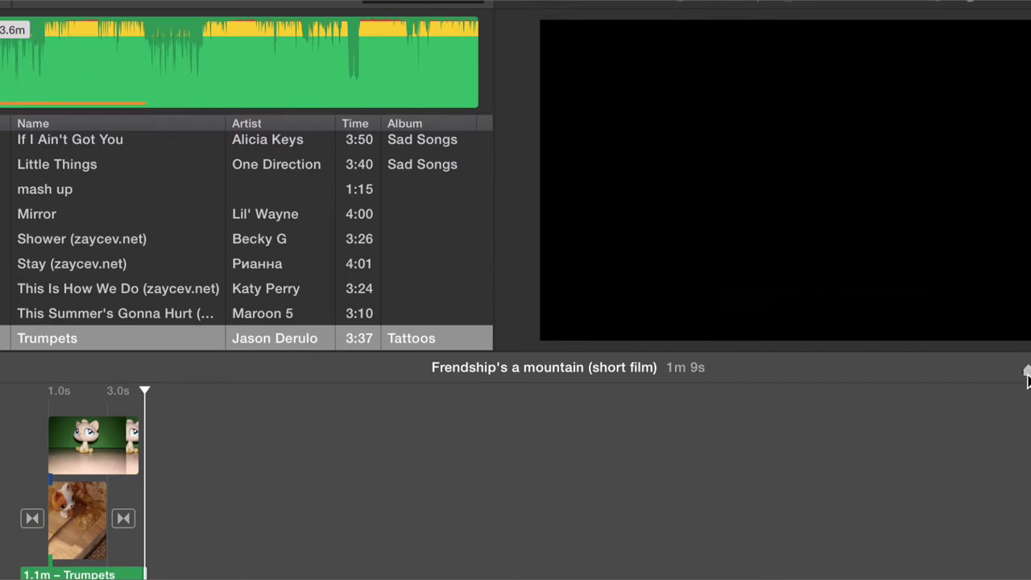
Trim the Trumpets music to 5.0s and extend the dog clip to match the cat overlay.
{"action": "scroll", "coordinate": [1027, 377], "scroll_direction": "down", "scroll_amount": 3}
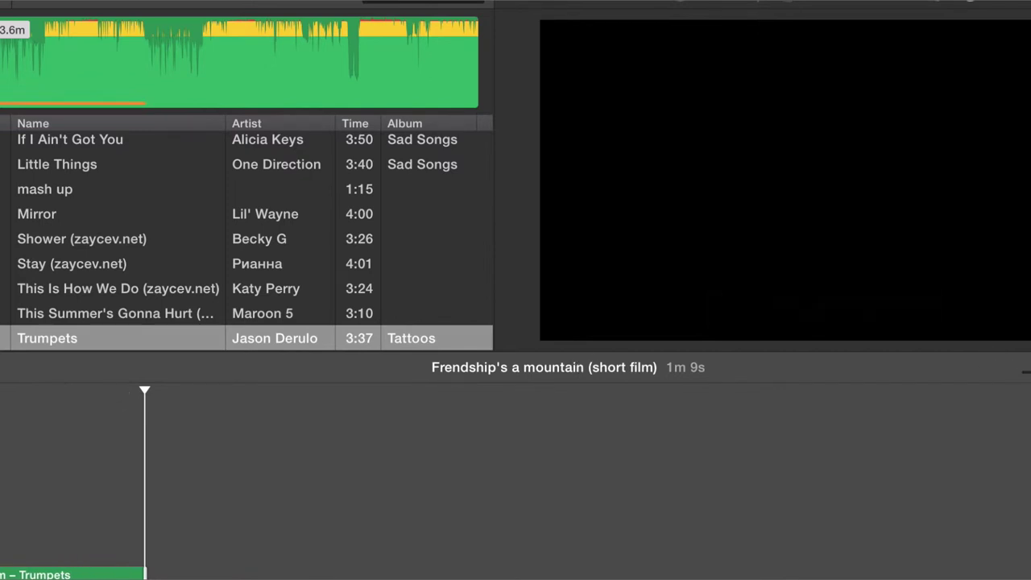
{"action": "mouse_move", "coordinate": [145, 571]}
{"action": "left_mouse_down"}
{"action": "mouse_move", "coordinate": [37, 557]}
{"action": "mouse_move", "coordinate": [148, 556]}
{"action": "left_mouse_up"}
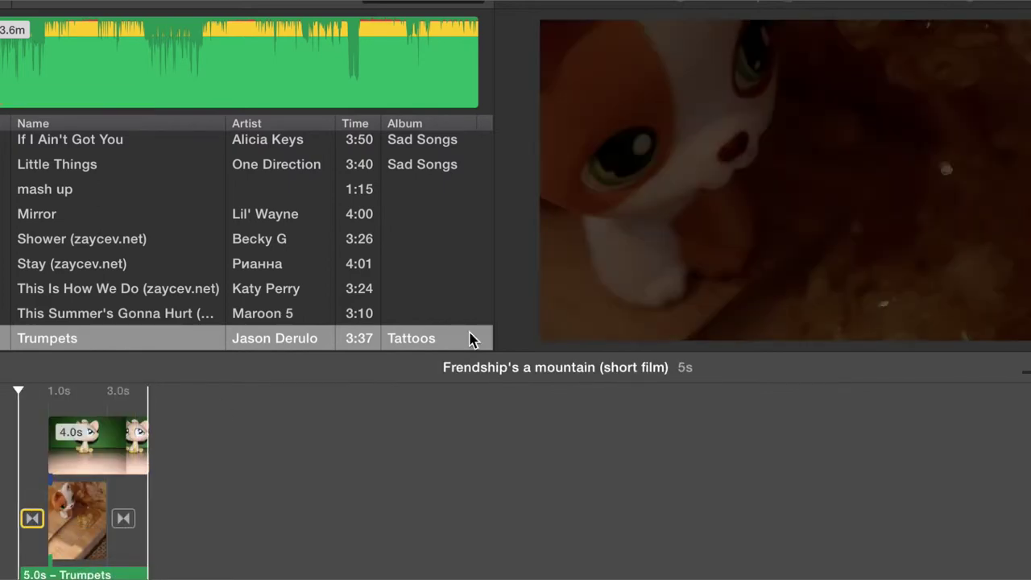
{"action": "left_click", "coordinate": [827, 315]}
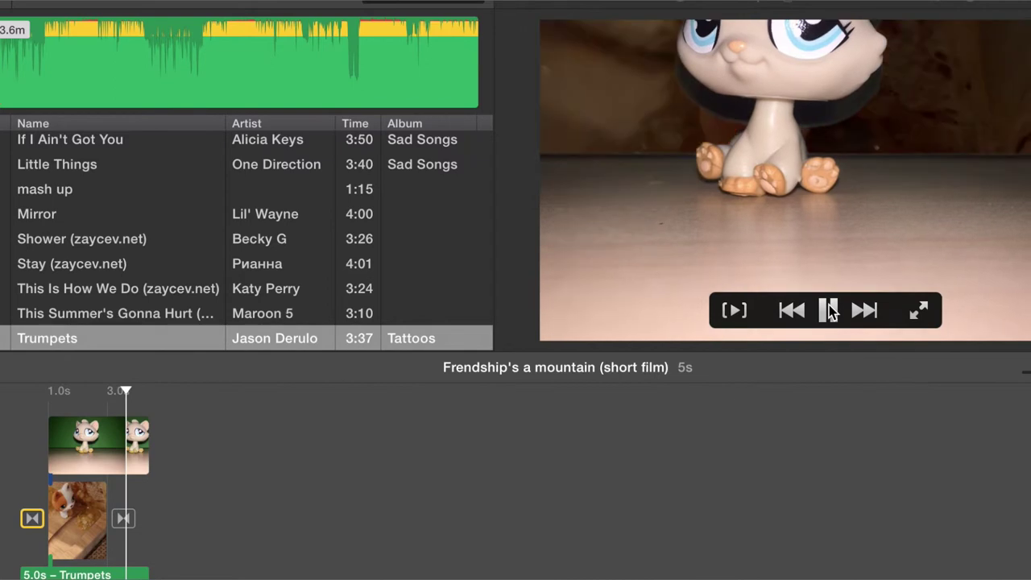
{"action": "left_click_drag", "start_coordinate": [107, 545], "coordinate": [129, 545]}
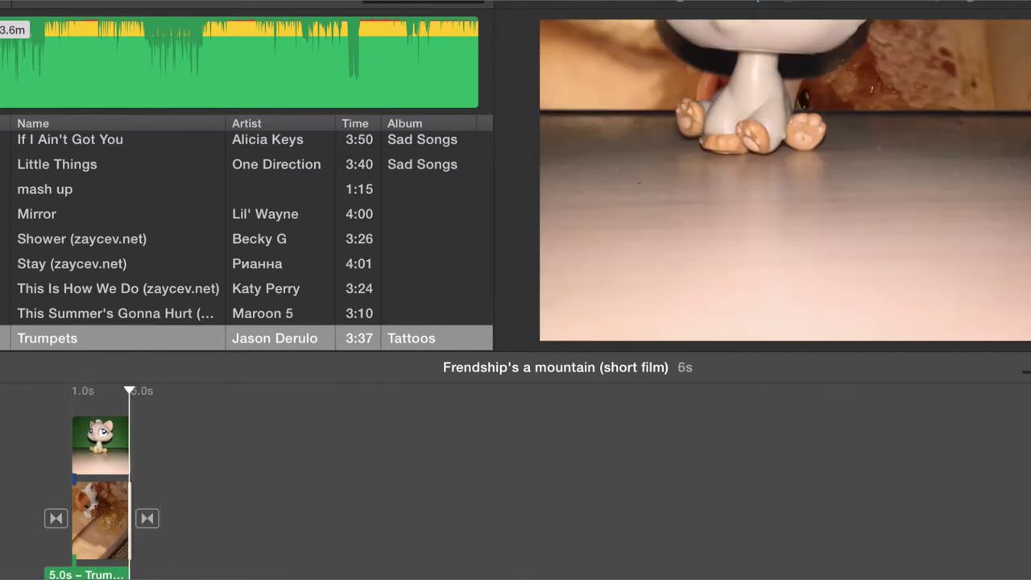
{"action": "scroll", "coordinate": [81, 483], "scroll_direction": "up", "scroll_amount": 5}
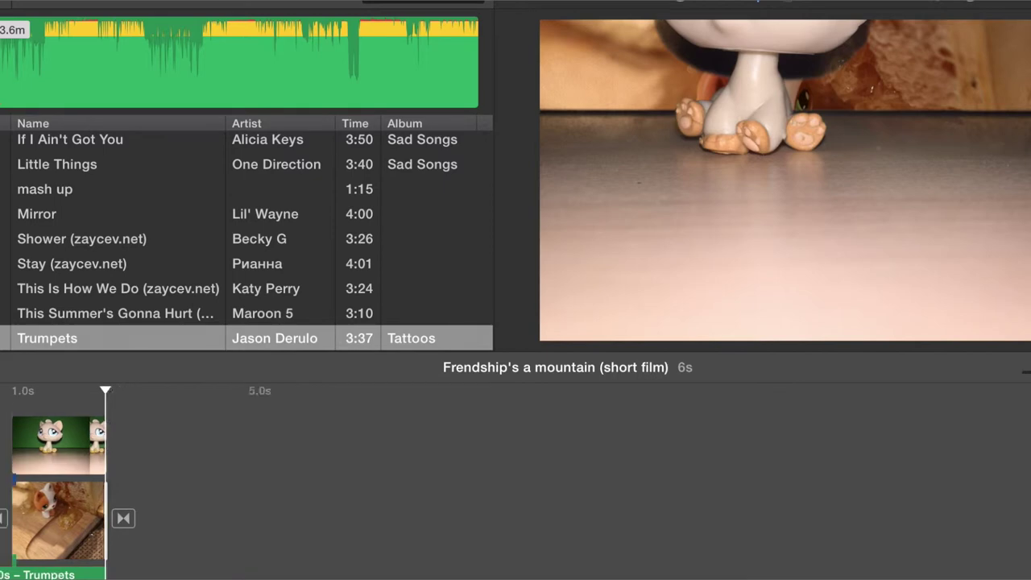
{"action": "left_click", "coordinate": [40, 574]}
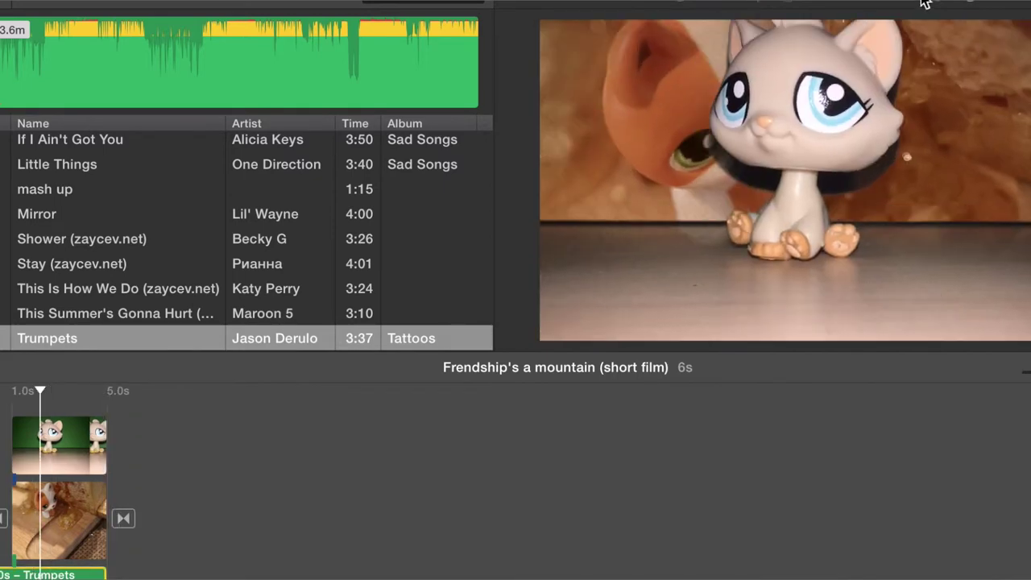
Give the Trumpets music the Pitch Up 1 audio effect and play the project to hear it.
{"action": "left_click", "coordinate": [937, 4]}
{"action": "left_click", "coordinate": [904, 32]}
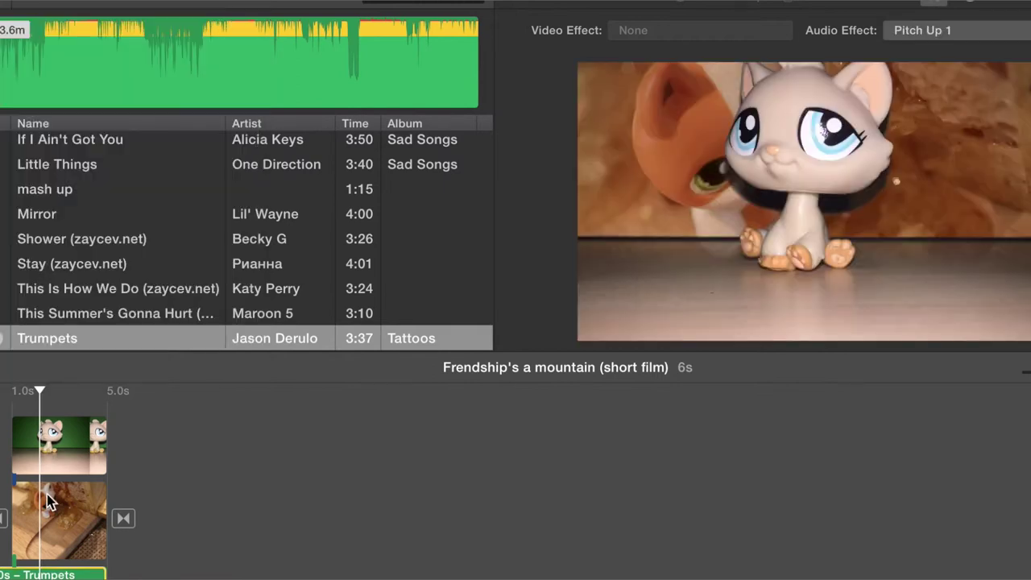
{"action": "left_click", "coordinate": [4, 518]}
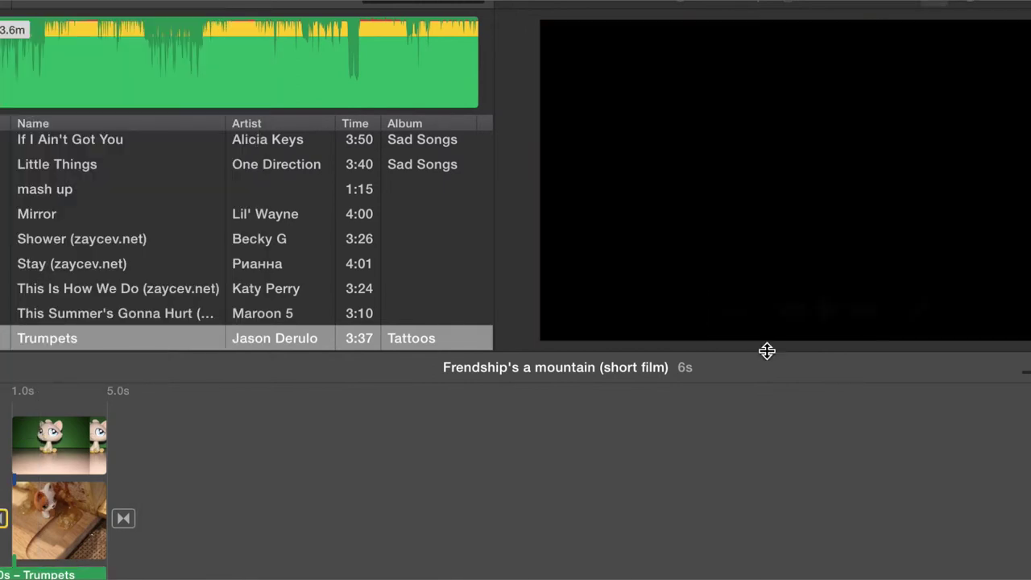
{"action": "left_click", "coordinate": [824, 311]}
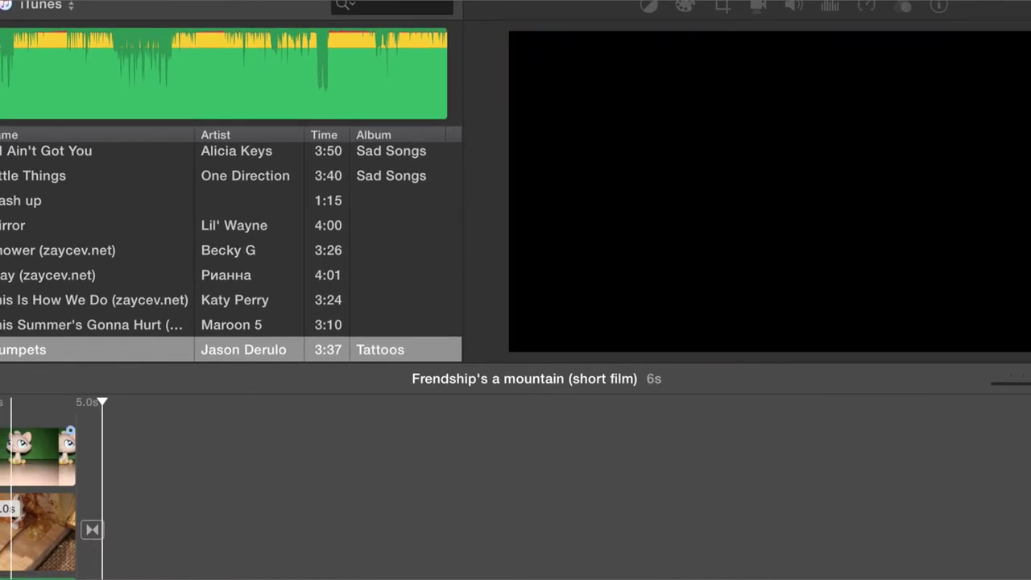
{"action": "left_click", "coordinate": [24, 519]}
Apply a White Balance colour correction to the background clip, then play the 6s project preview.
{"action": "left_click", "coordinate": [684, 8]}
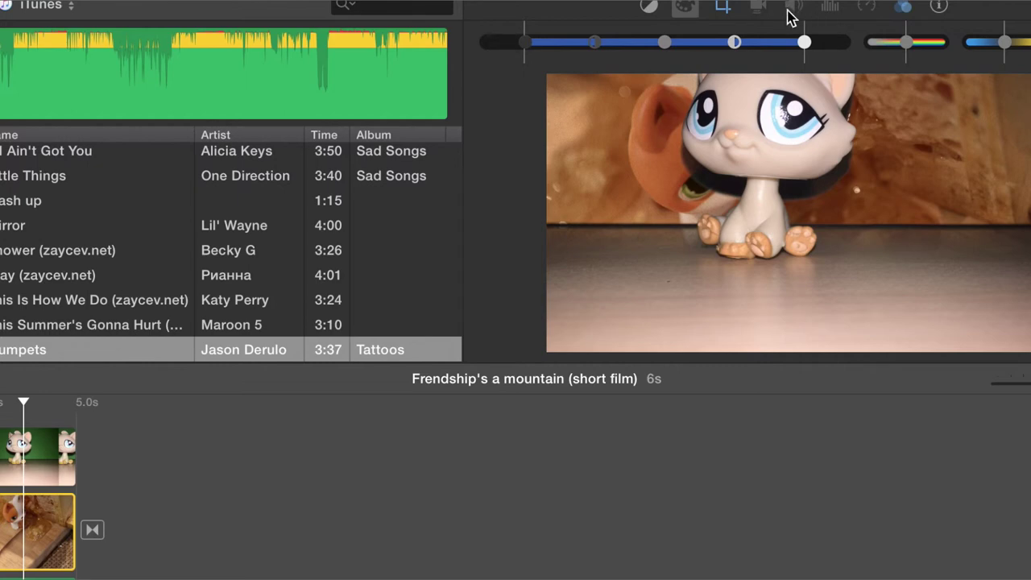
{"action": "left_click", "coordinate": [650, 8]}
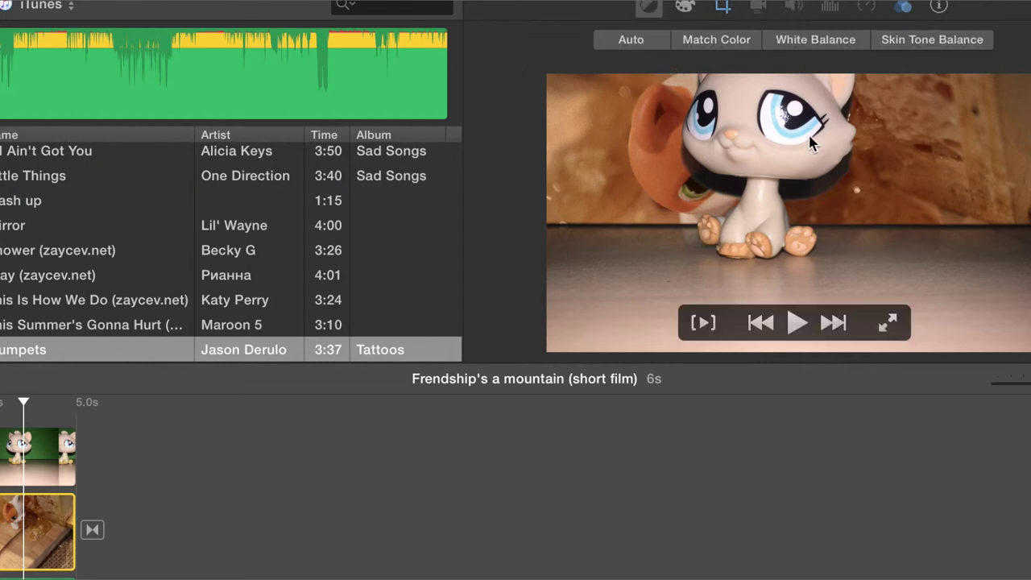
{"action": "left_click", "coordinate": [839, 48]}
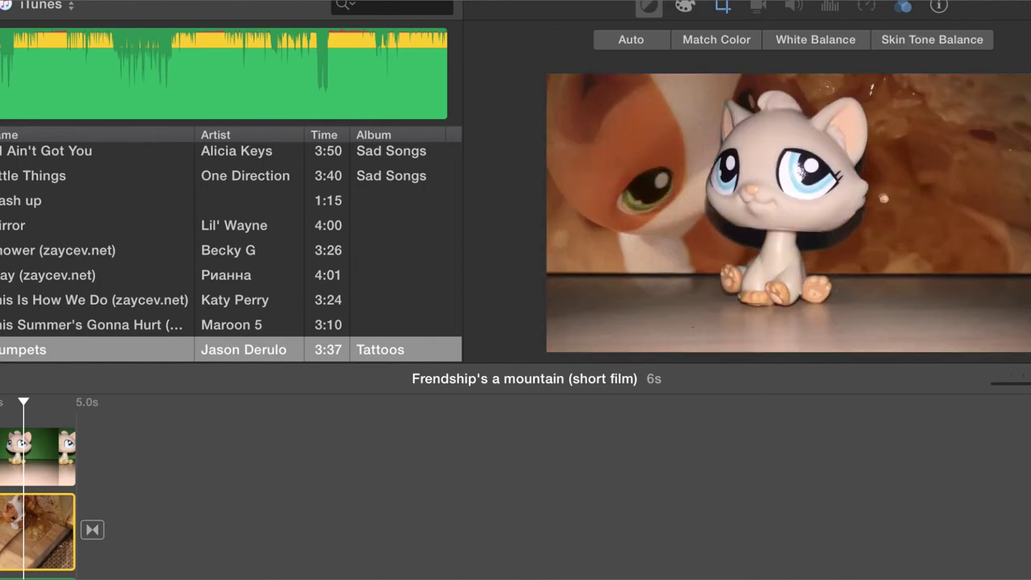
{"action": "mouse_move", "coordinate": [630, 318]}
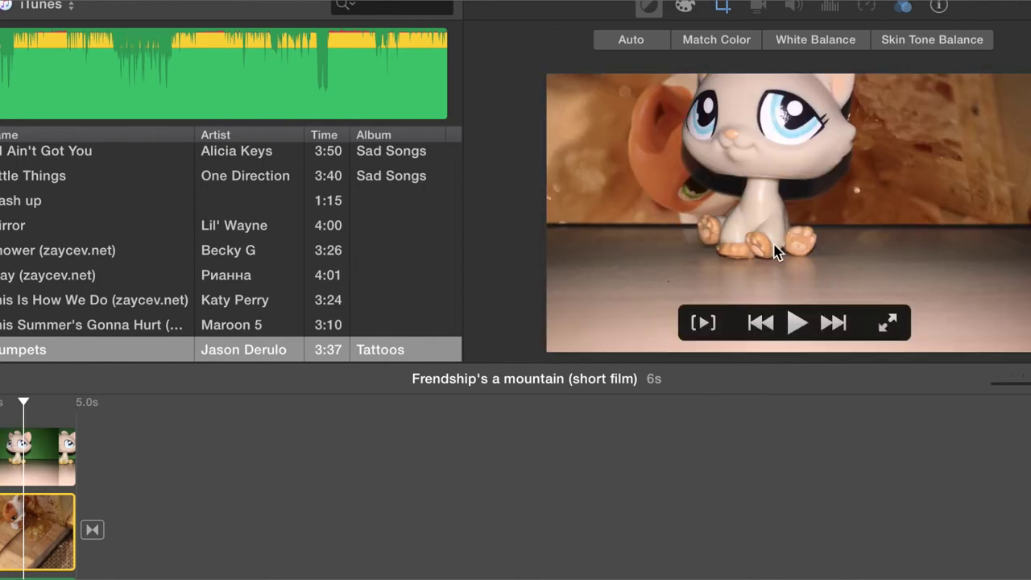
{"action": "left_click", "coordinate": [709, 323]}
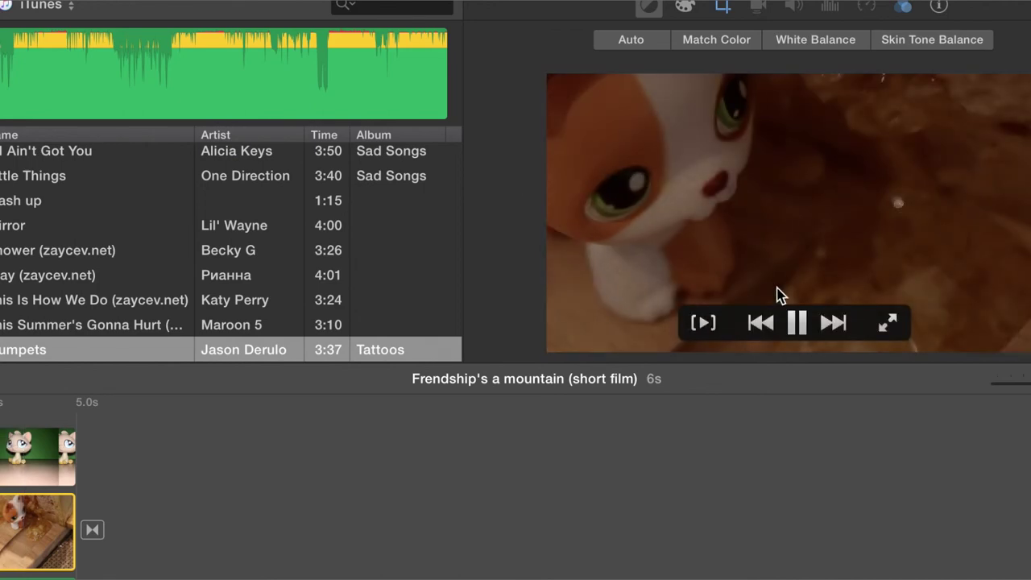